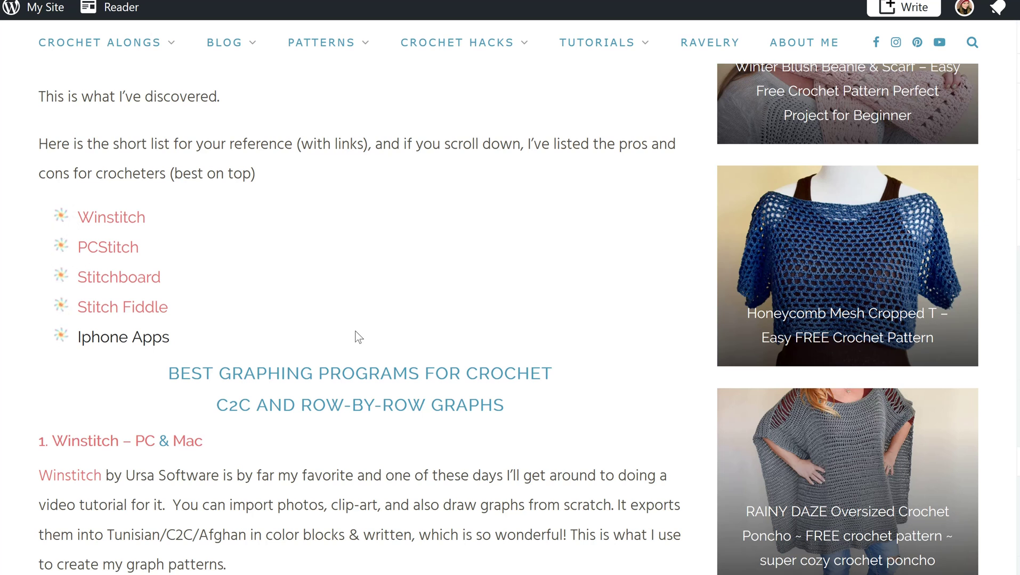
Scroll through the blog post's starburst bullet list to review it
scroll(356, 332, up, 10)
scroll(356, 332, up, 20)
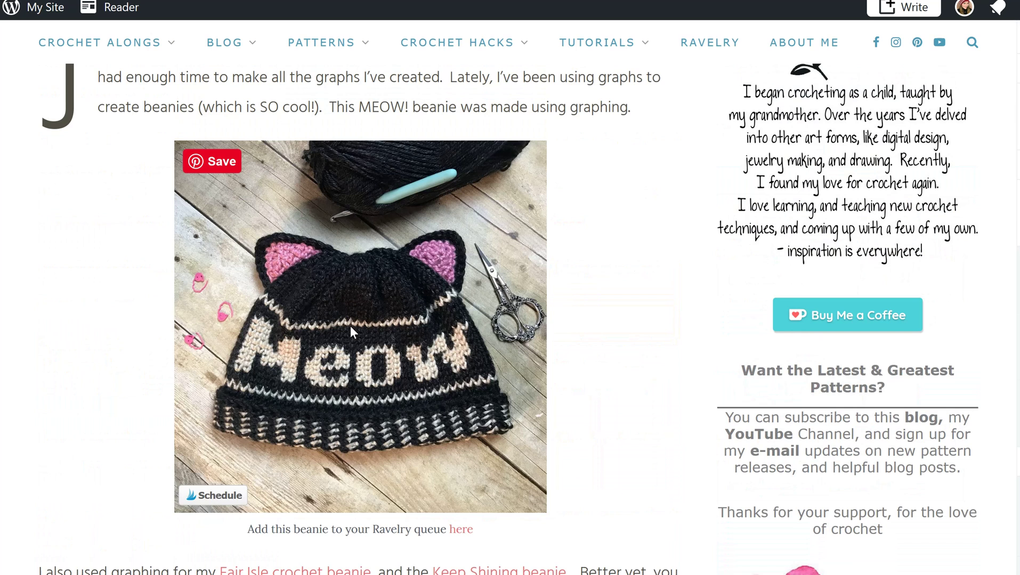
scroll(345, 331, up, 2)
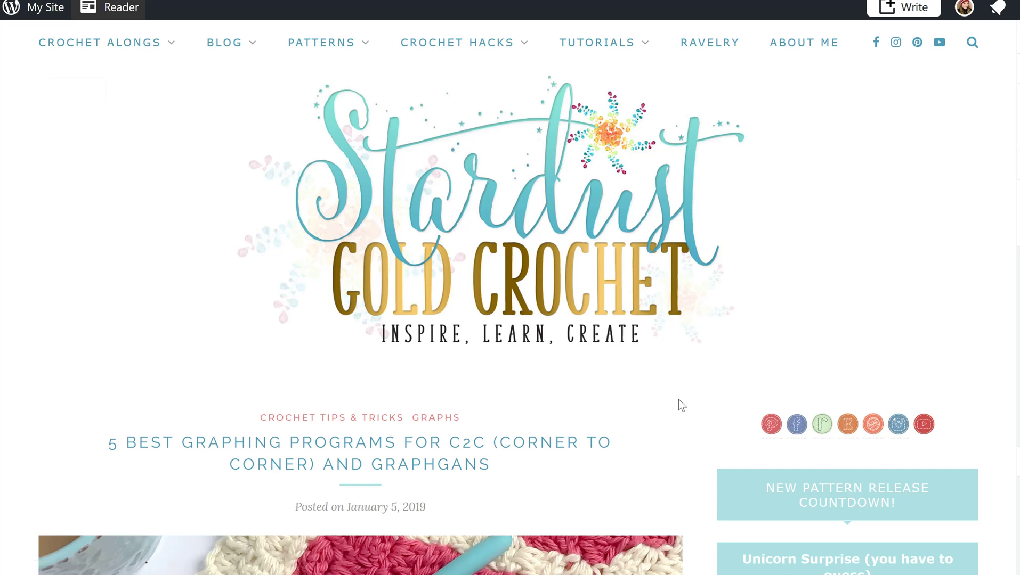
mouse_move(496, 68)
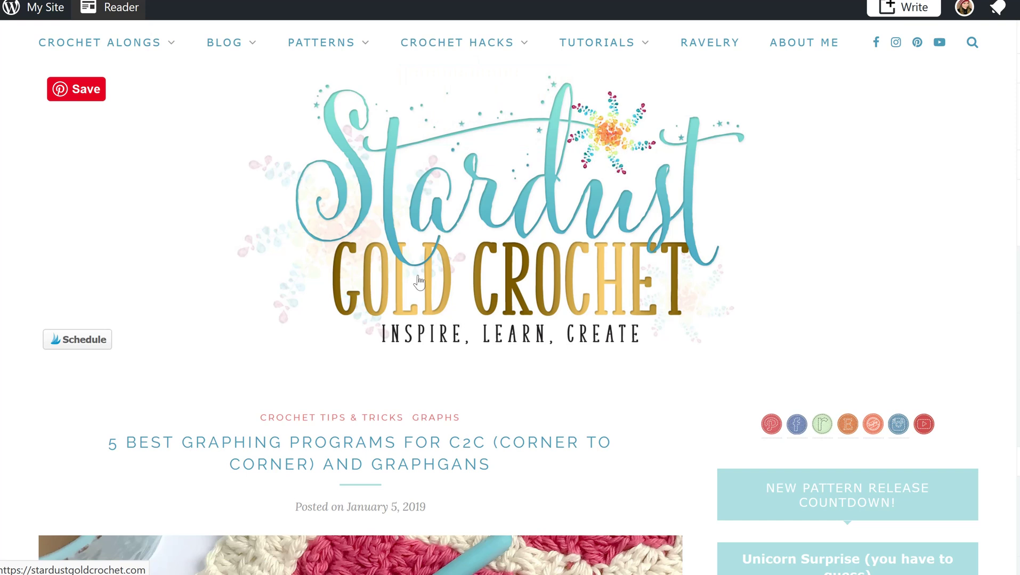
scroll(416, 298, down, 8)
scroll(411, 304, down, 20)
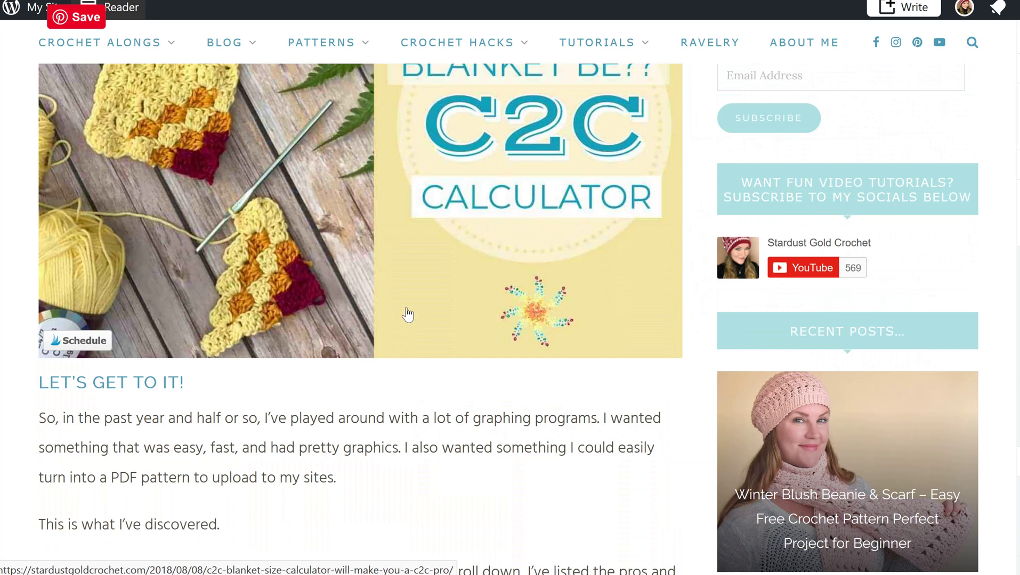
scroll(389, 293, down, 5)
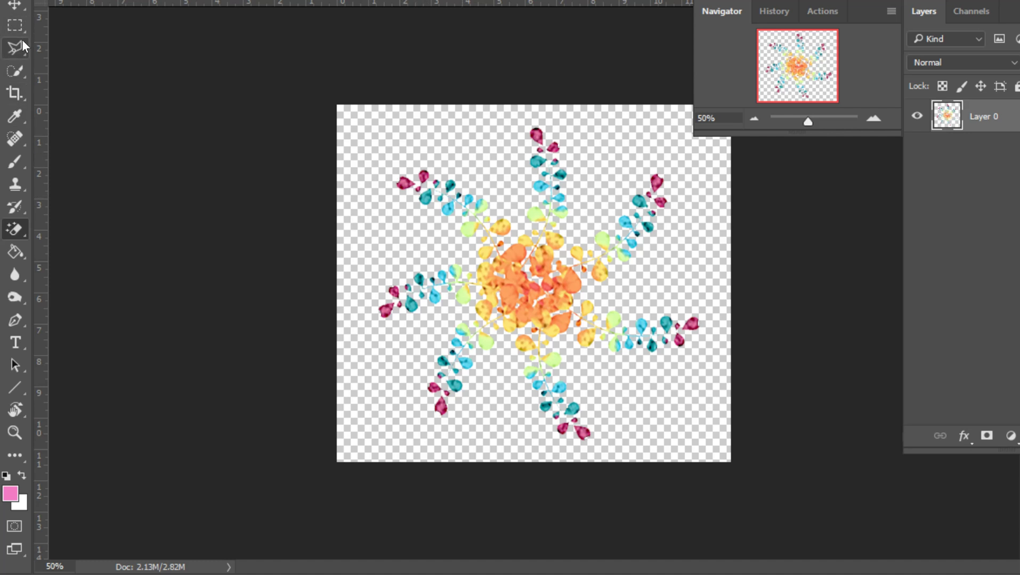
Switch from the eraser to the Magic Eraser Tool
right_click(16, 228)
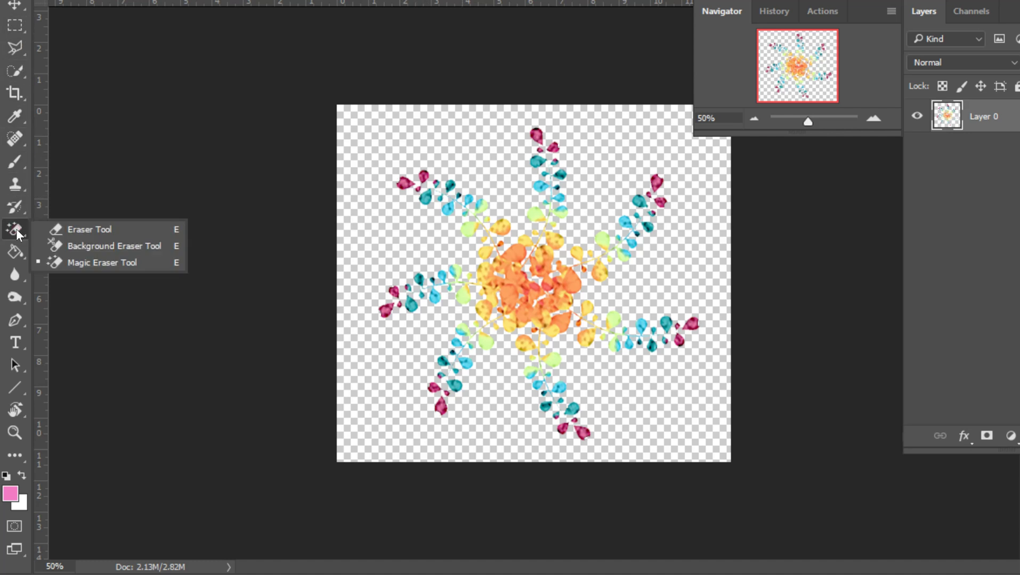
click(105, 261)
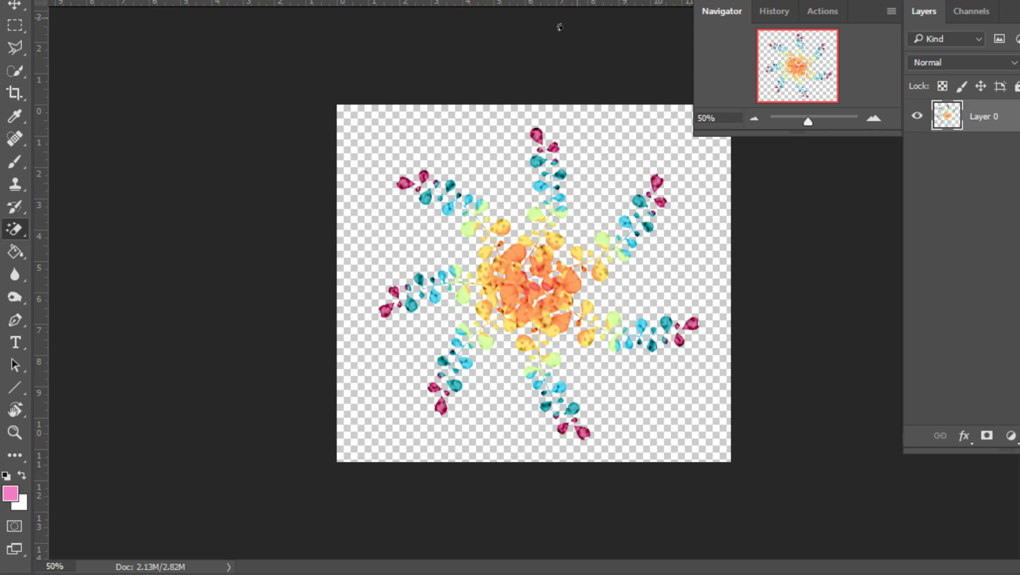
Bring up the File > Export > Export As settings for the starburst image
key(alt+f)
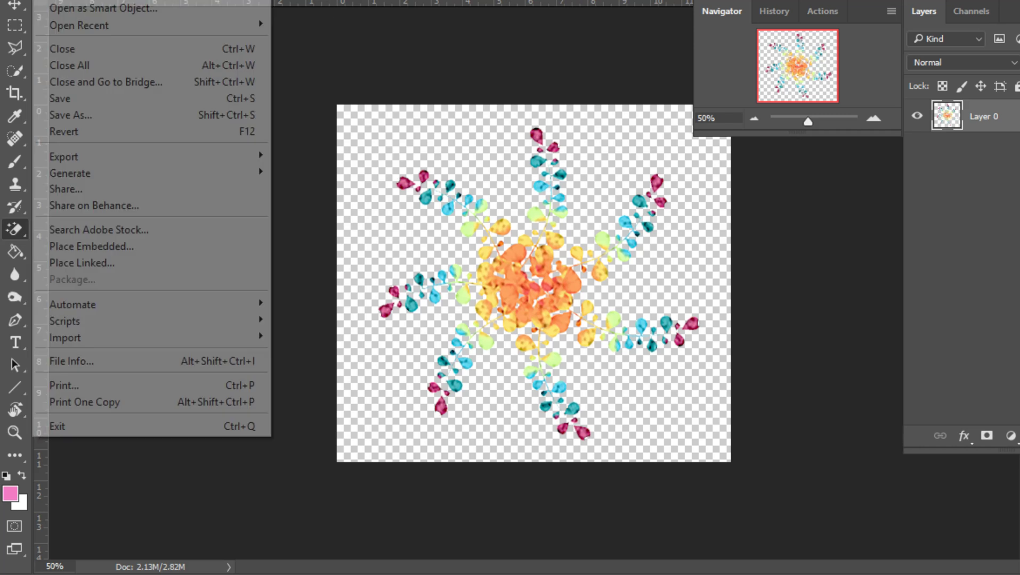
mouse_move(124, 158)
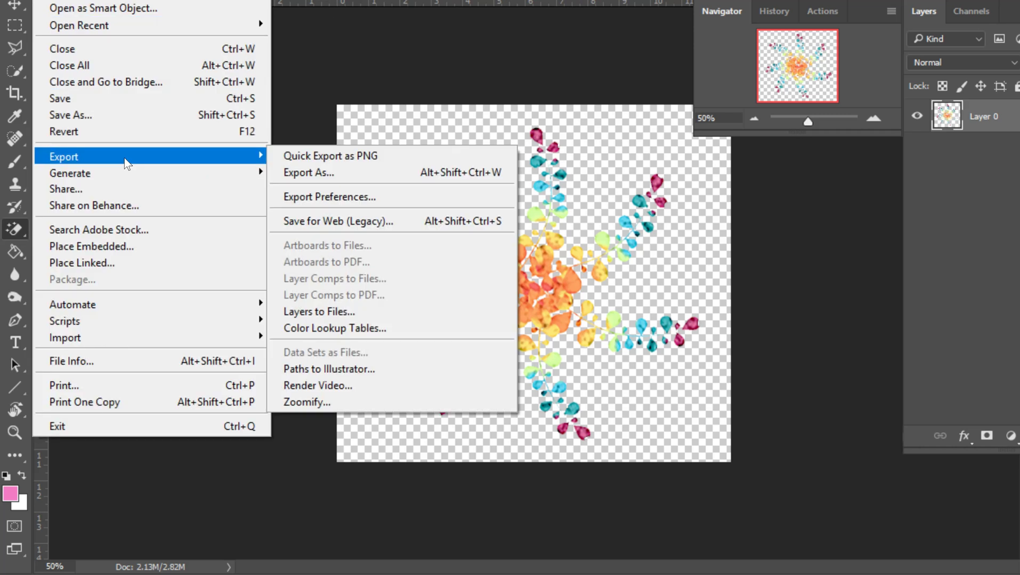
click(345, 174)
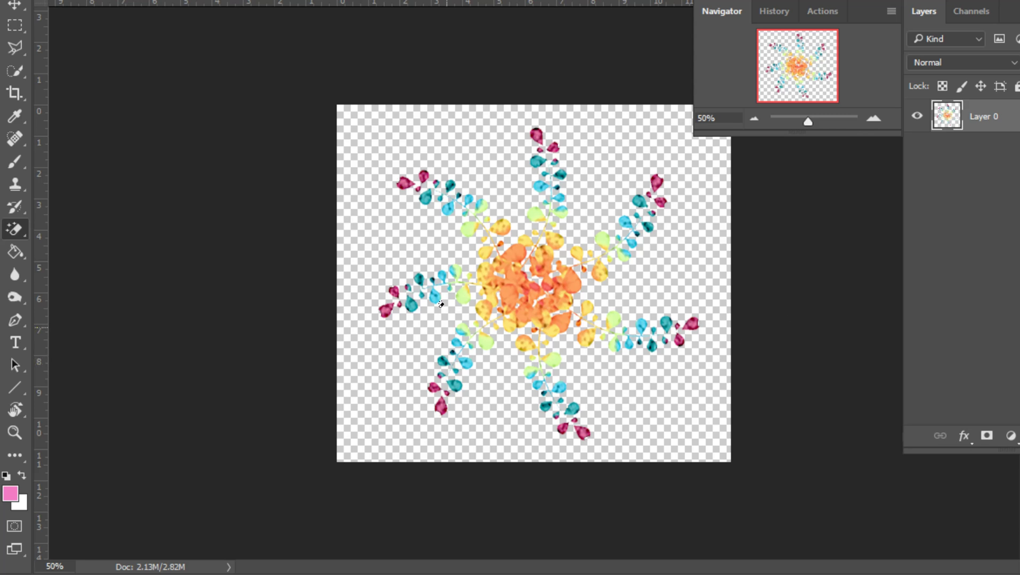
key(alt+f)
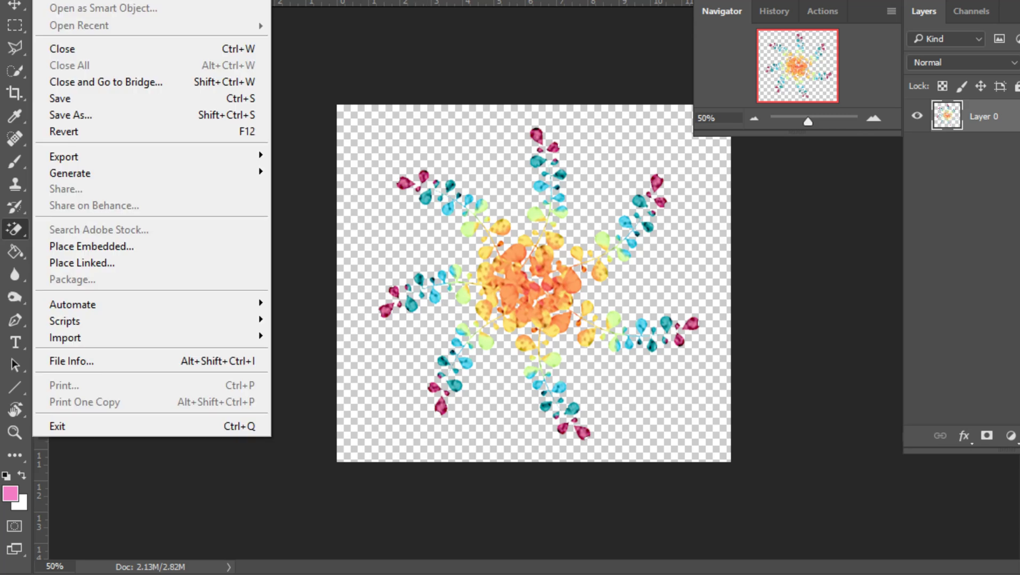
click(298, 169)
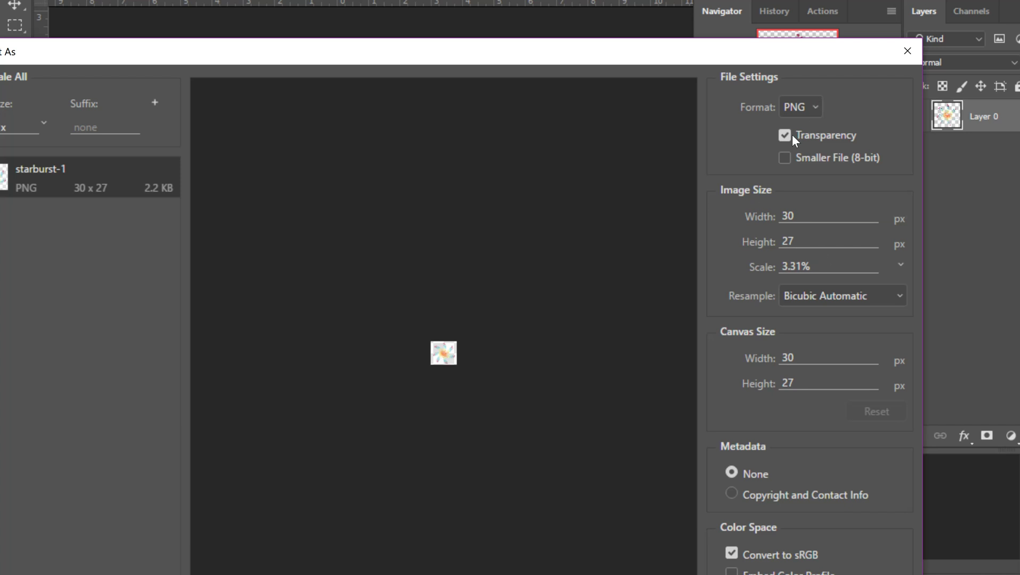
Confirm the 30 × 27 px export size, then cancel saving and close Export As
double_click(796, 214)
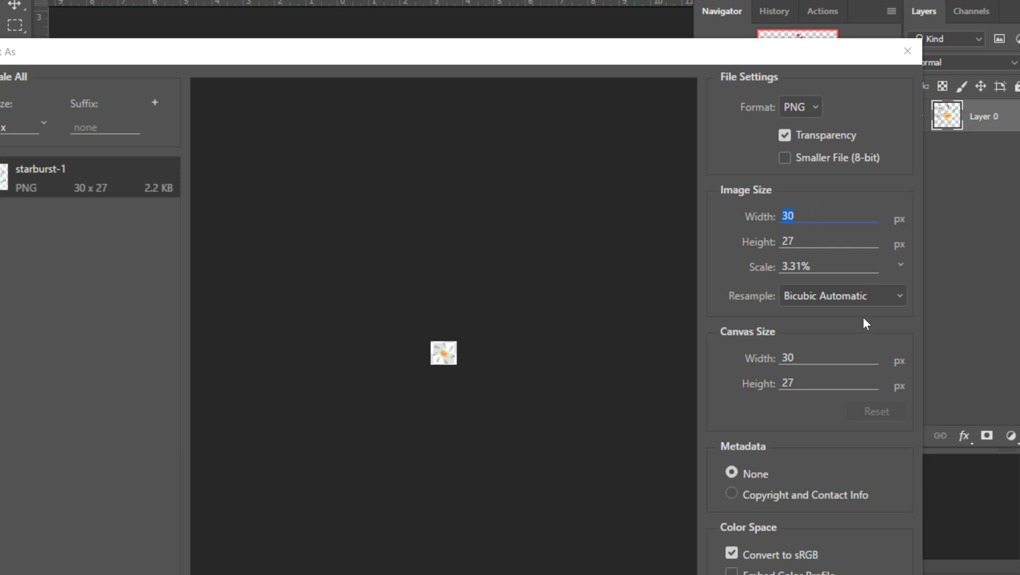
click(804, 239)
drag(721, 62, 689, 0)
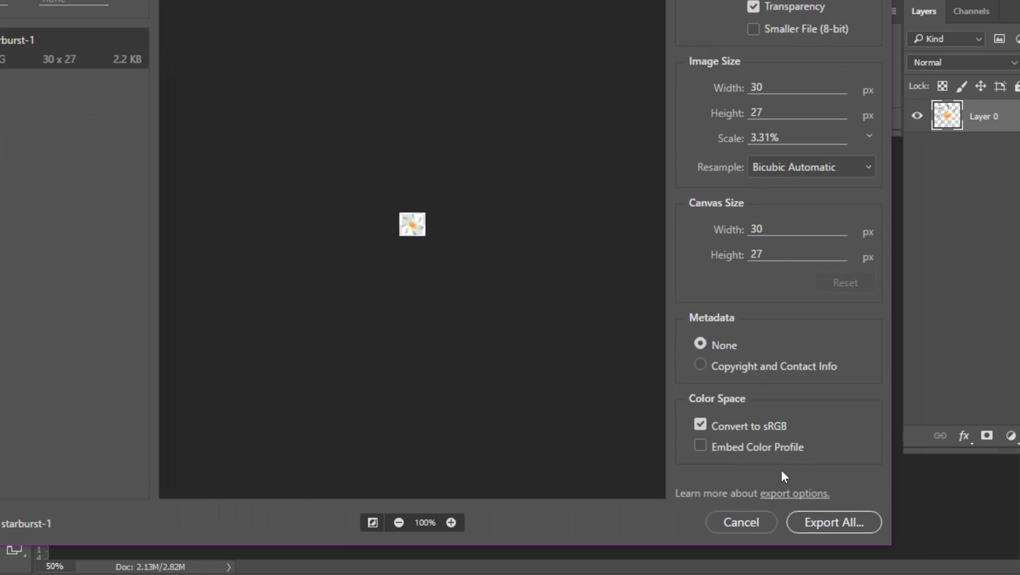
click(841, 527)
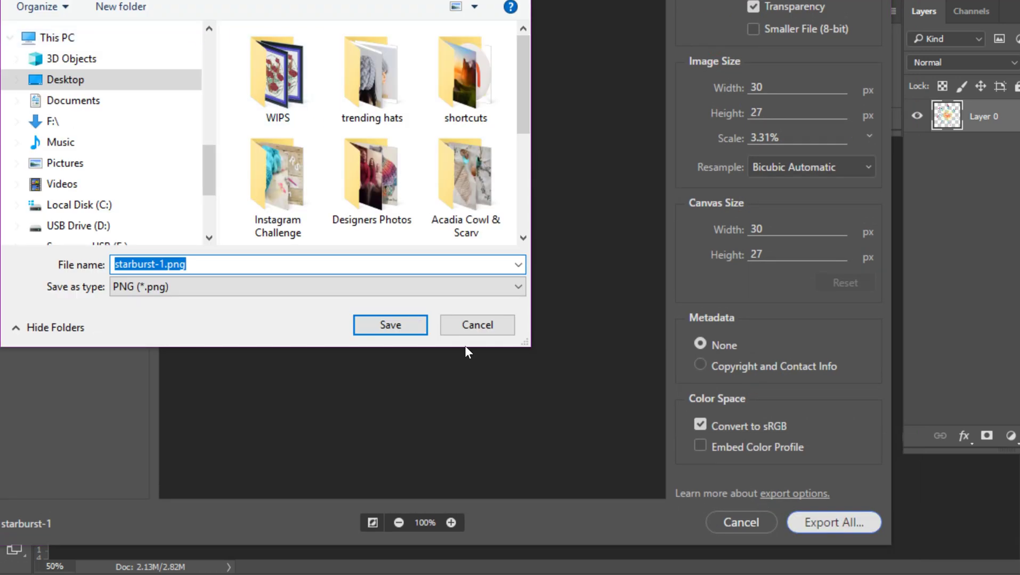
click(476, 323)
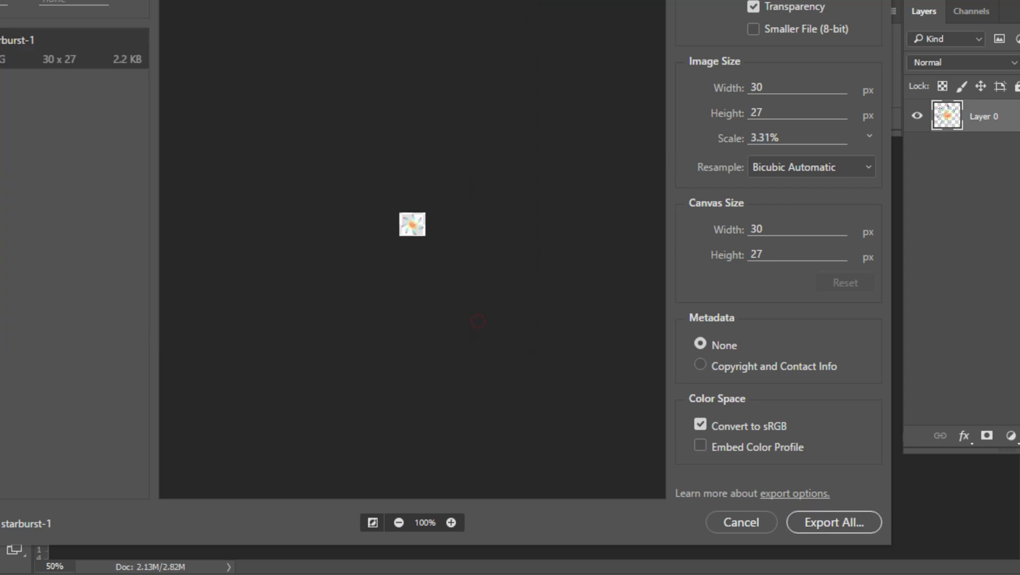
key(Escape)
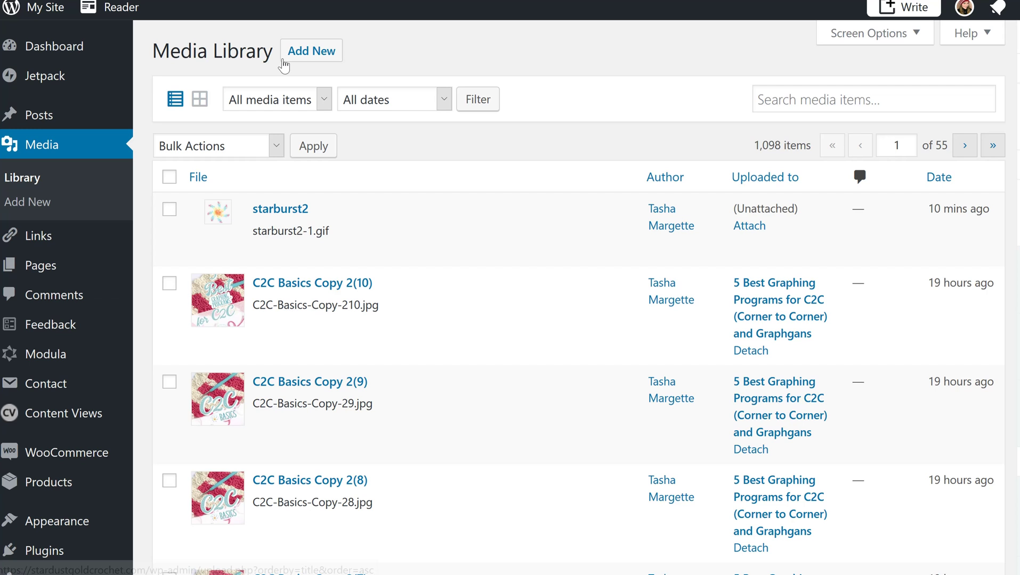
Upload starburst2.png to the media library through Media > Add New
click(290, 56)
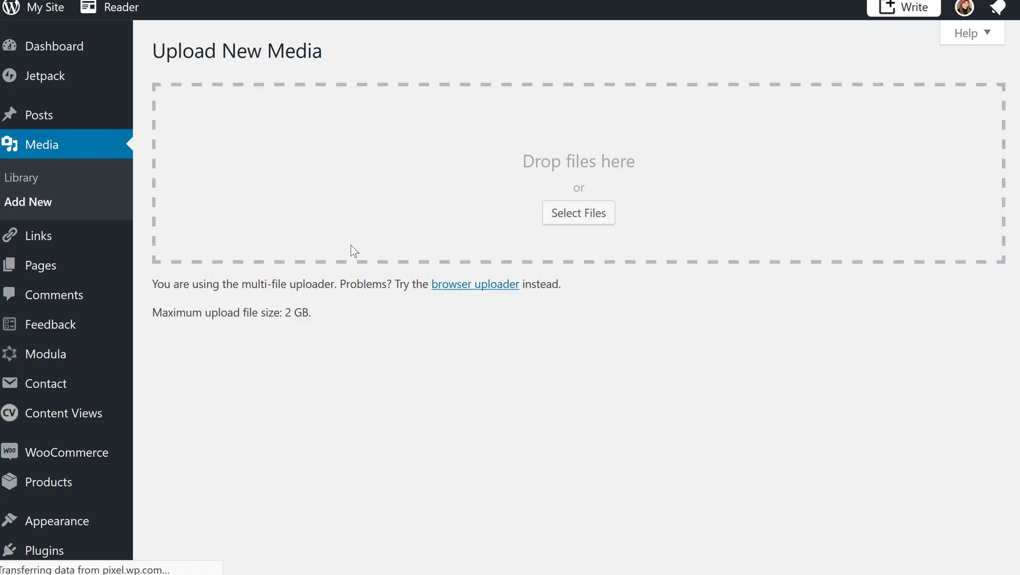
click(564, 223)
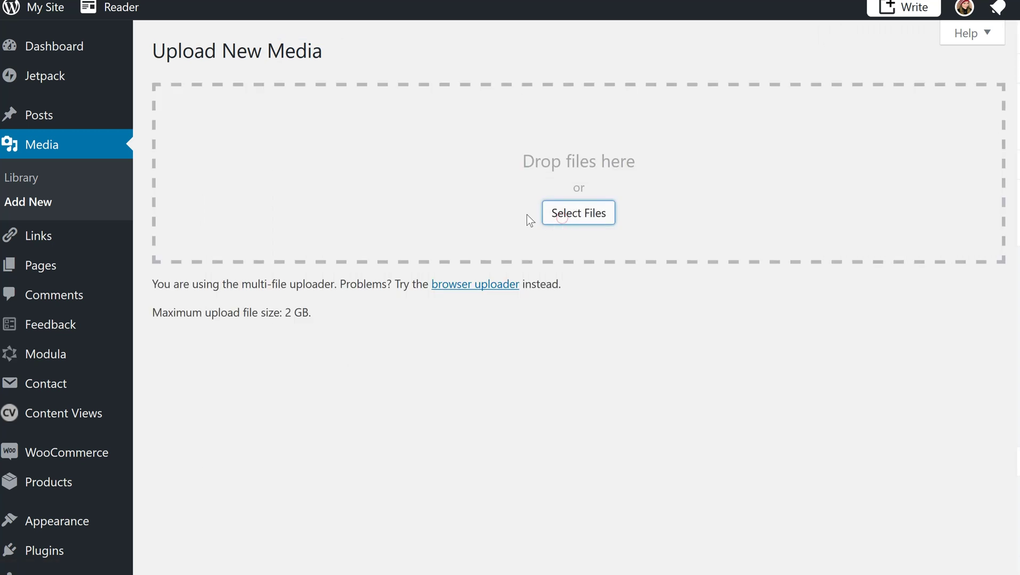
scroll(415, 192, down, 5)
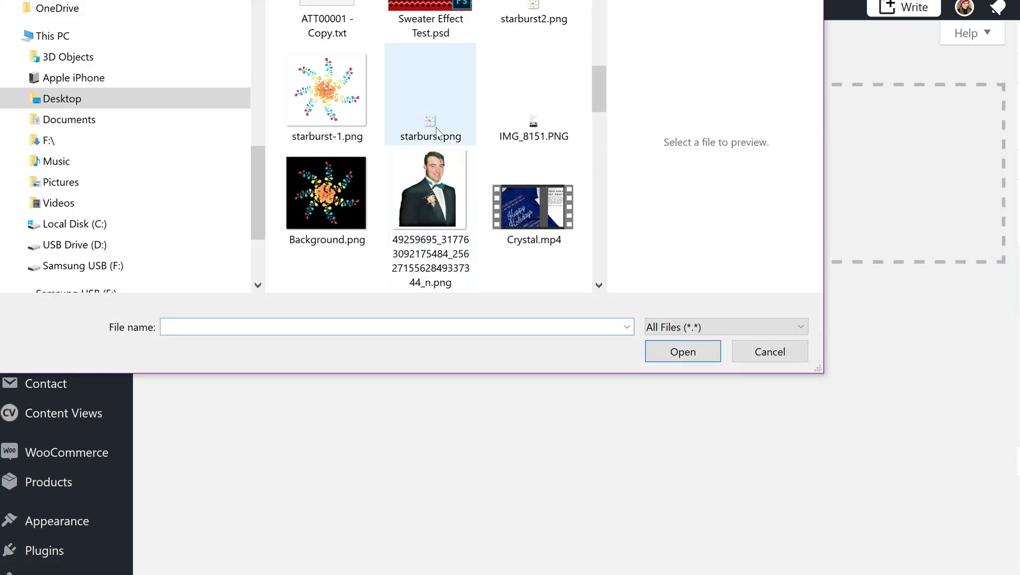
click(524, 27)
double_click(525, 27)
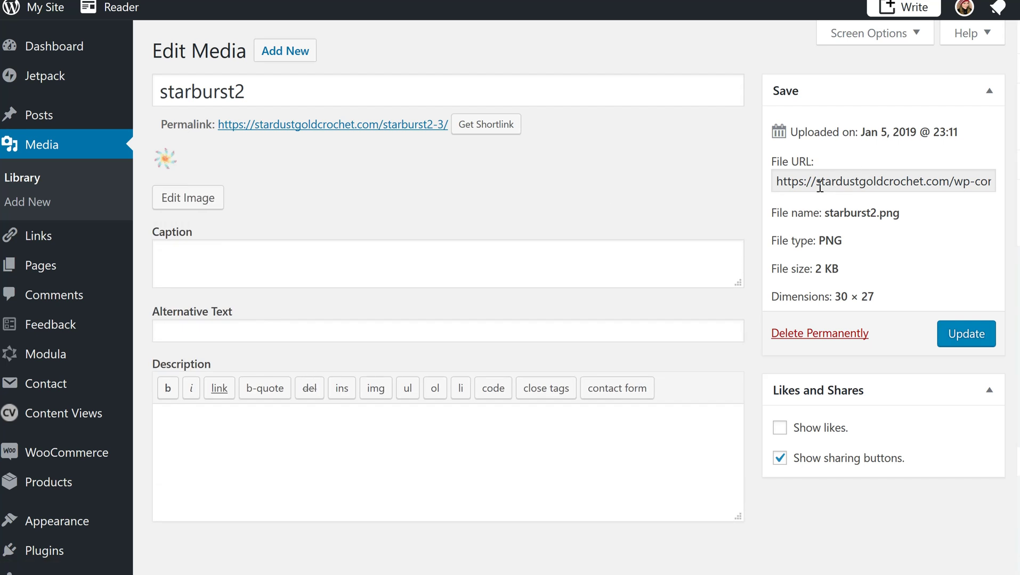
Copy the starburst2.png file URL and return to the media library
drag(776, 181, 991, 181)
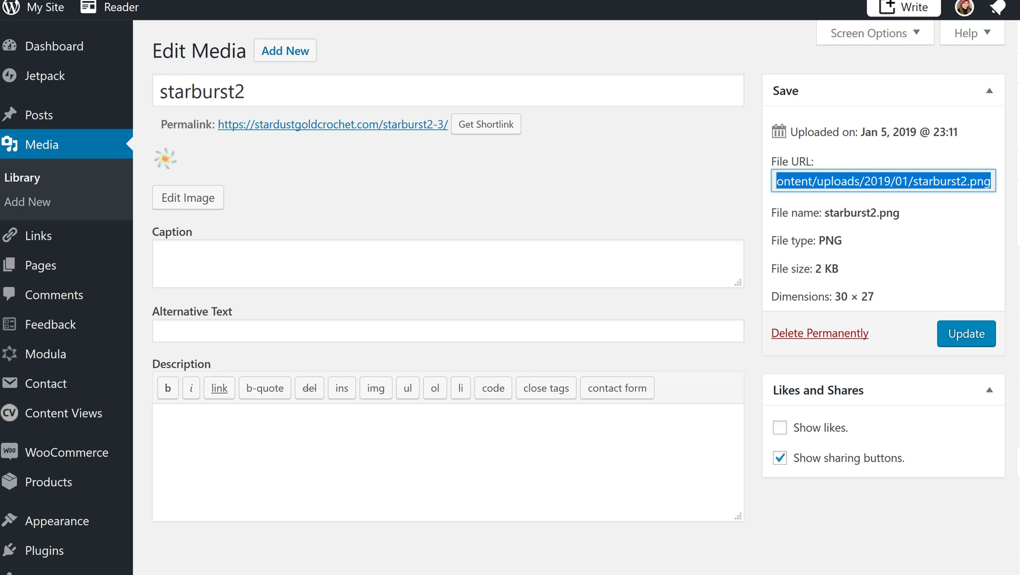
key(ctrl+Tab)
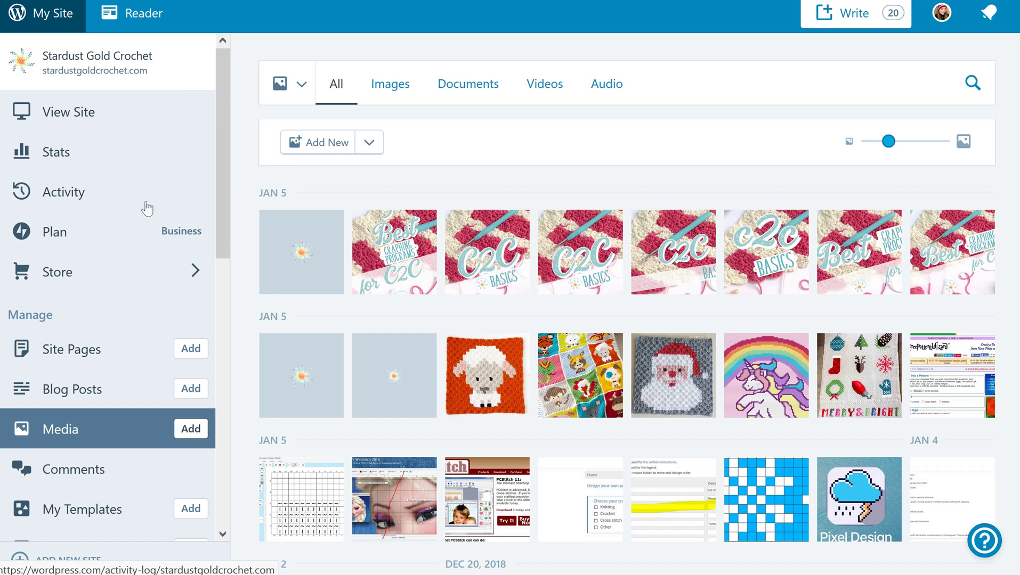
Launch the Customizer from the Personalize section of the My Site sidebar
scroll(143, 229, down, 7)
scroll(143, 248, up, 3)
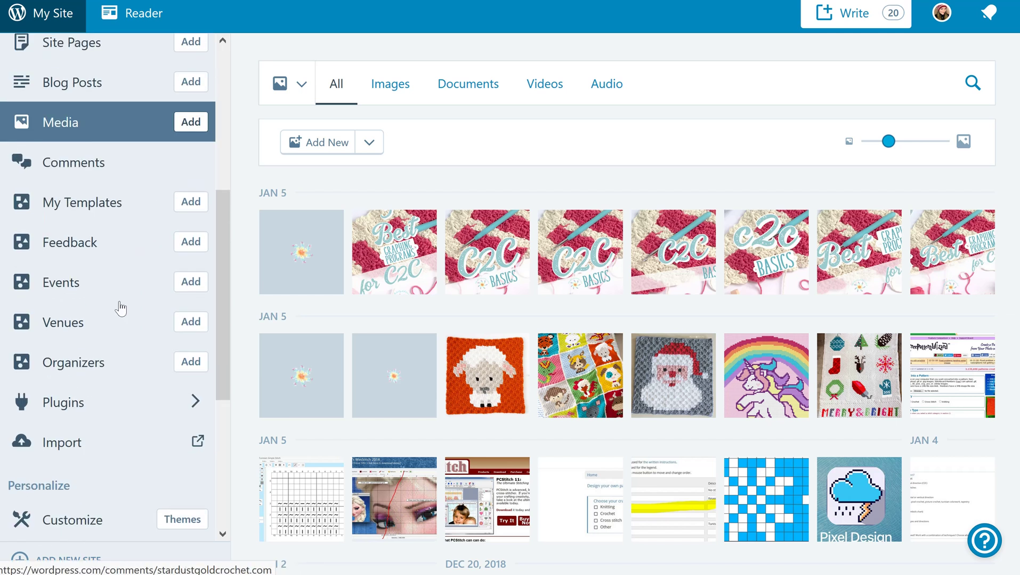
scroll(81, 416, down, 1)
scroll(80, 434, down, 3)
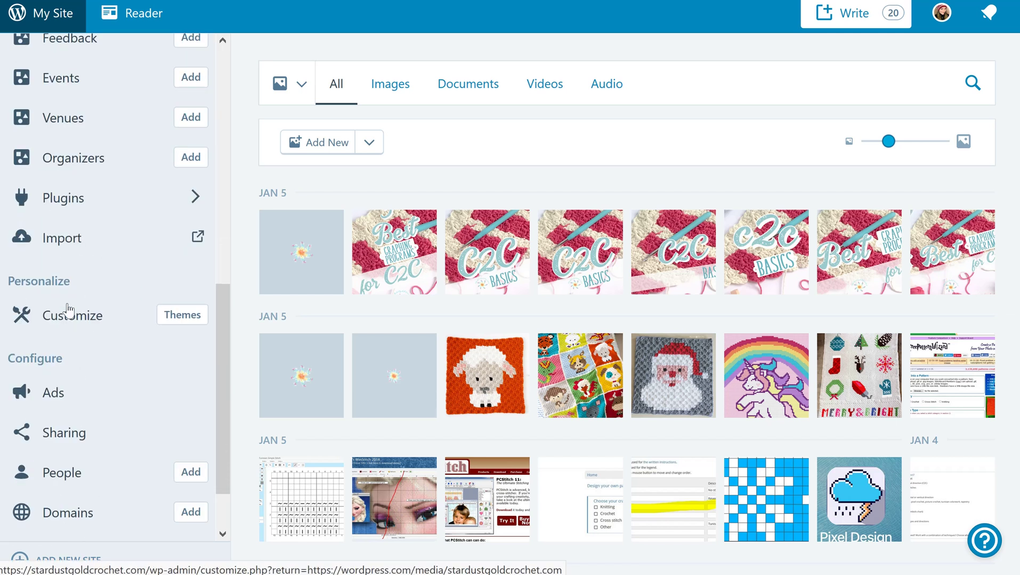
click(67, 325)
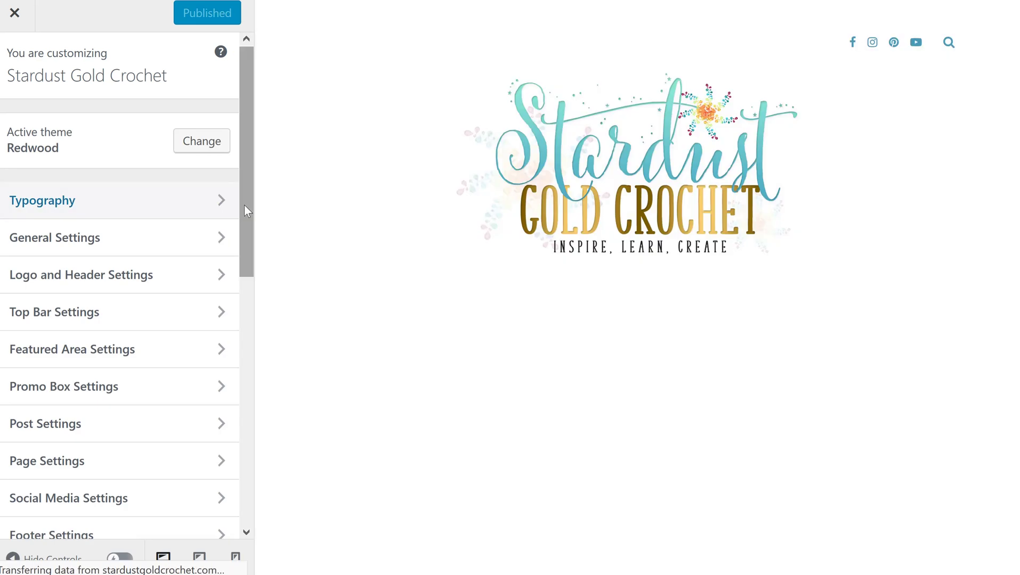
Go to Custom CSS, dismiss the Instagram popup, and scroll to the ul.starburst li rule
drag(244, 206, 258, 455)
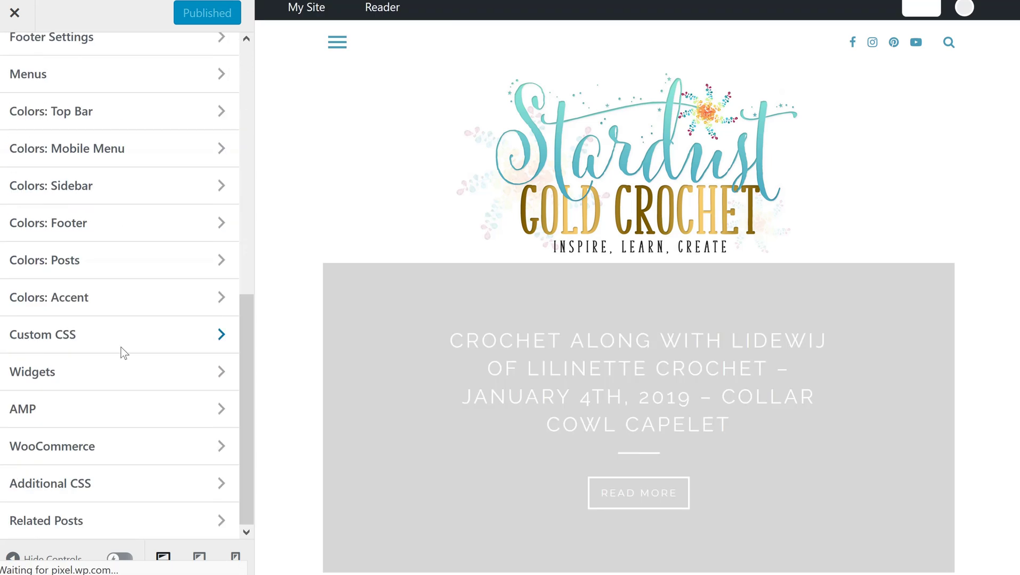
click(150, 336)
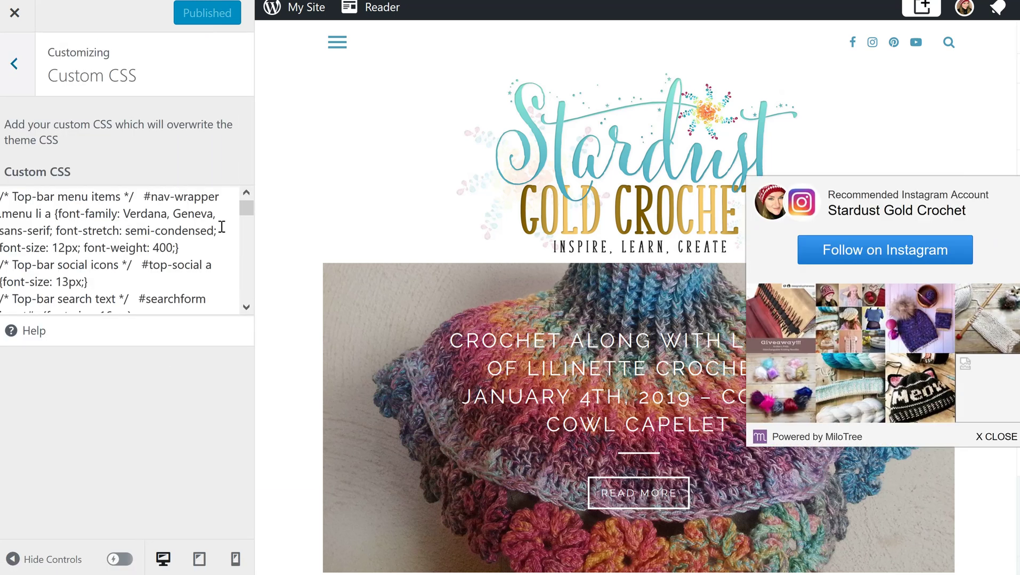
click(999, 436)
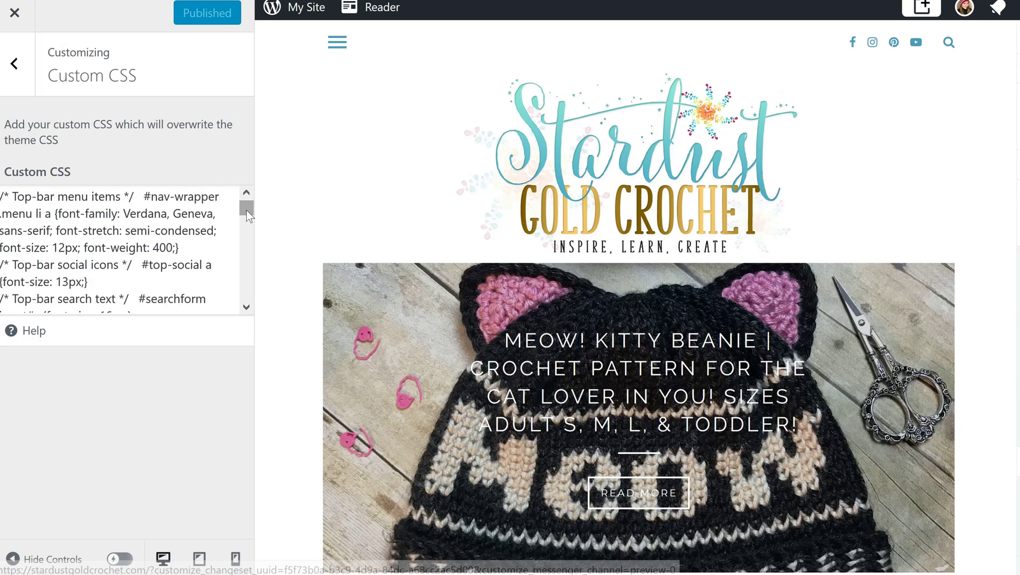
drag(246, 209, 245, 293)
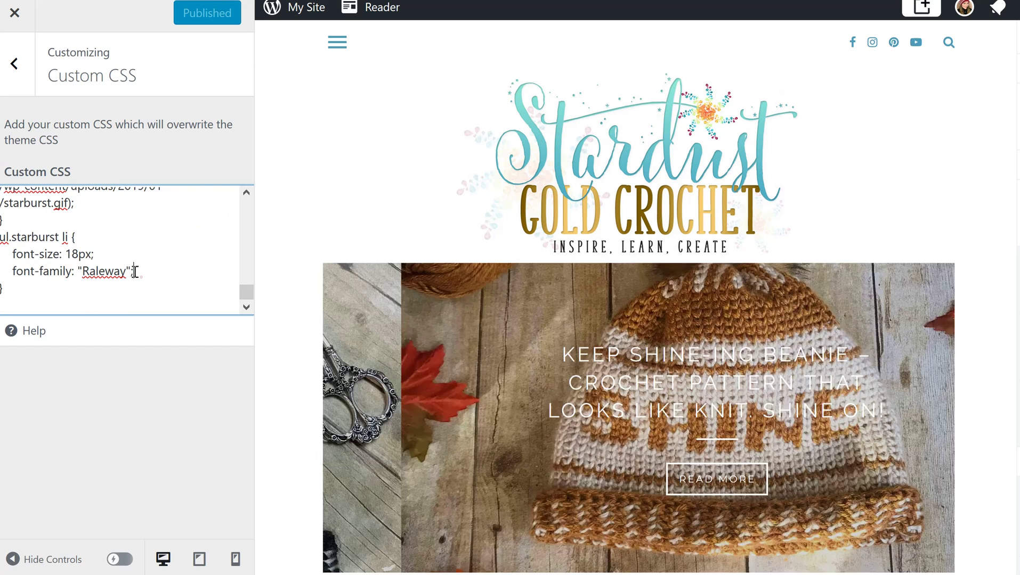
triple_click(140, 273)
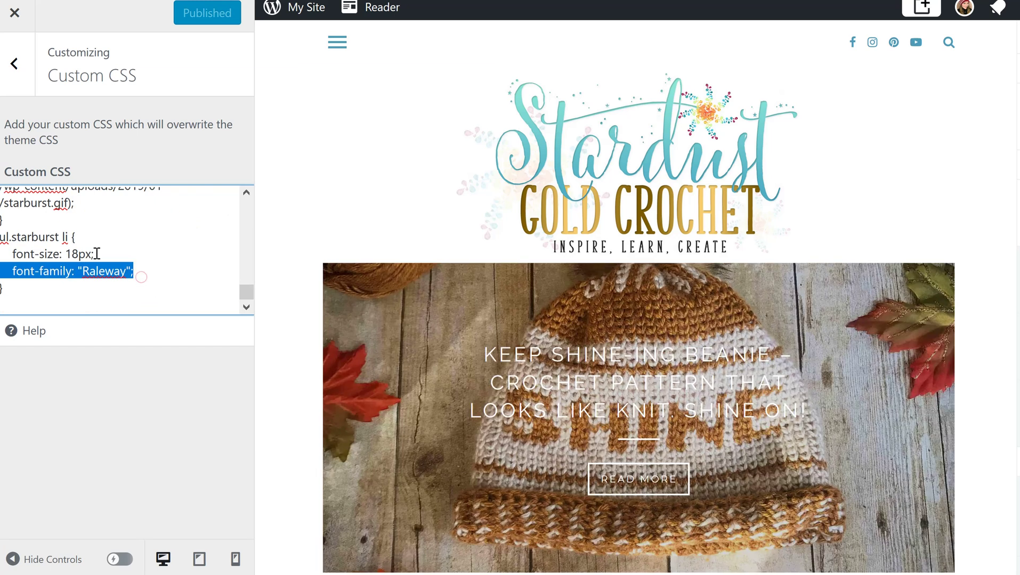
click(71, 291)
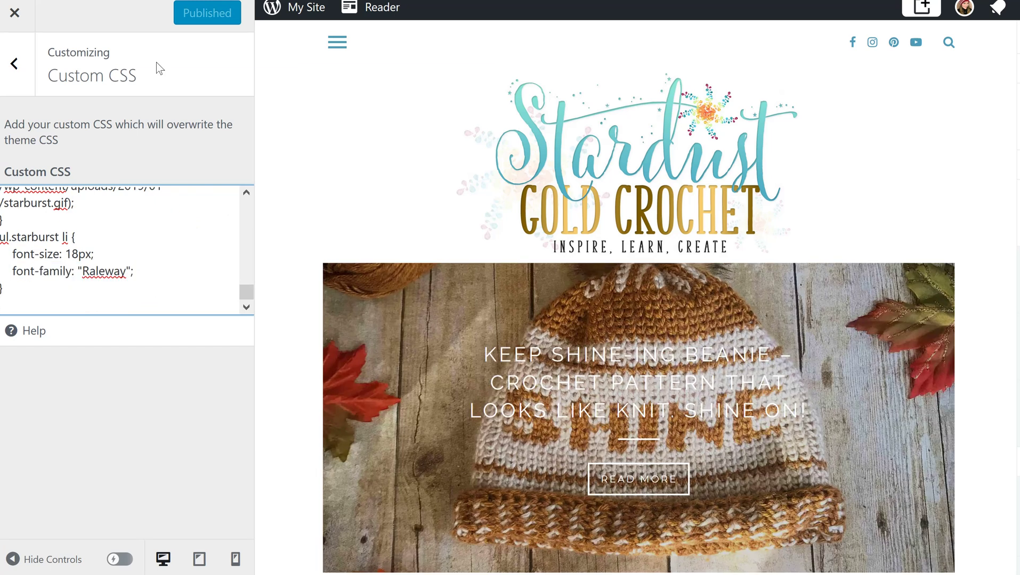
click(149, 5)
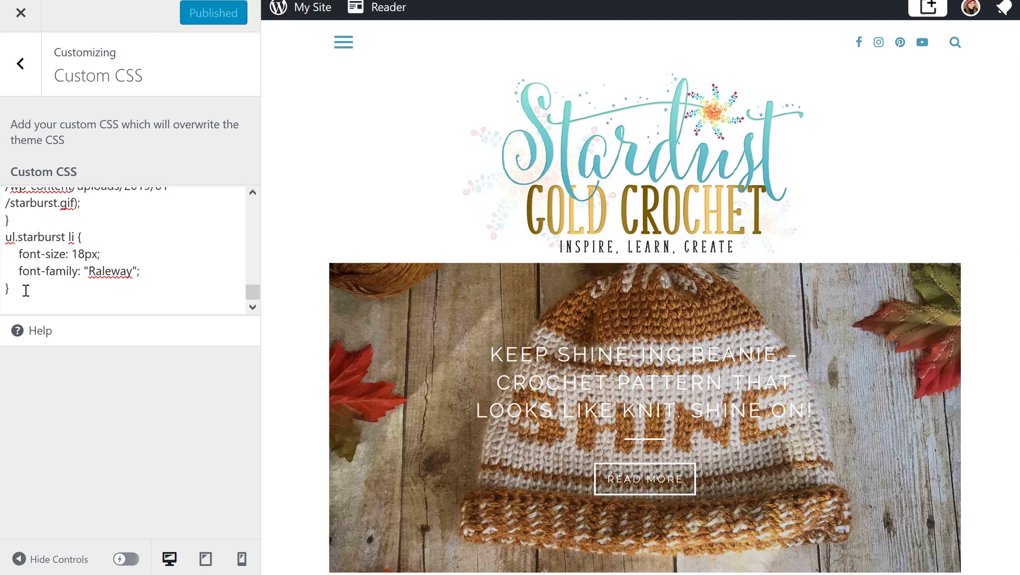
drag(25, 291, 4, 248)
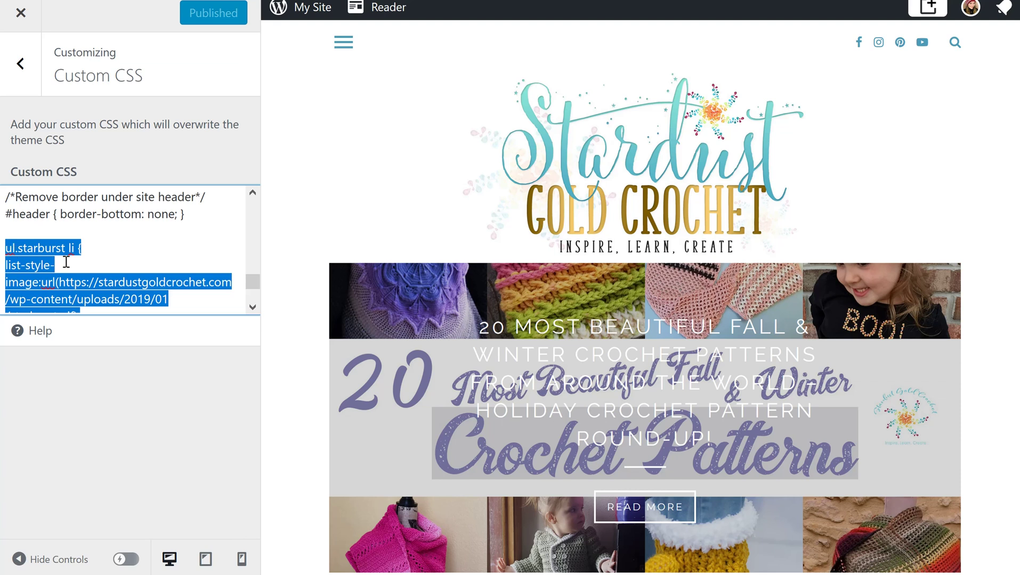
scroll(66, 262, down, 2)
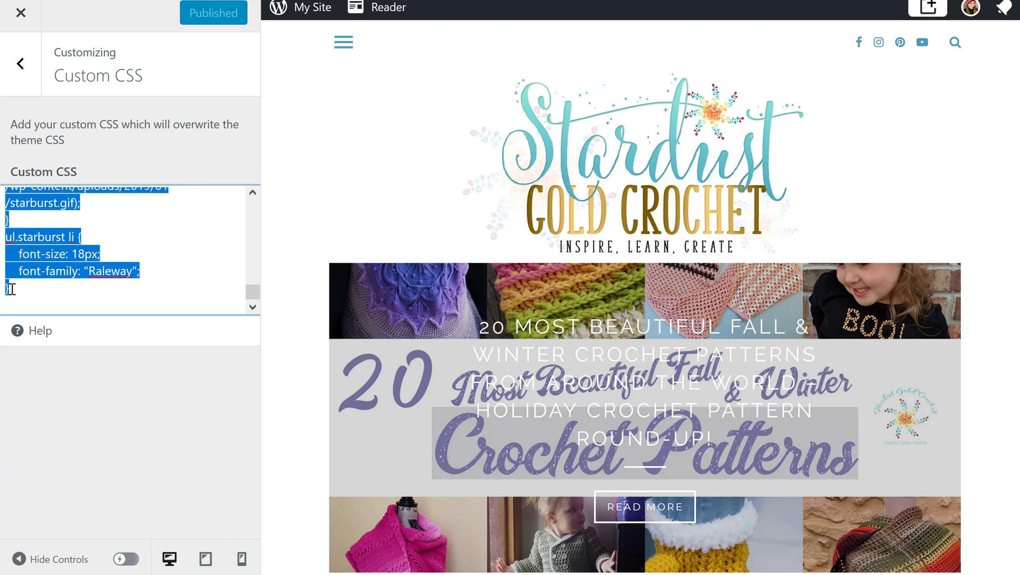
scroll(158, 255, up, 3)
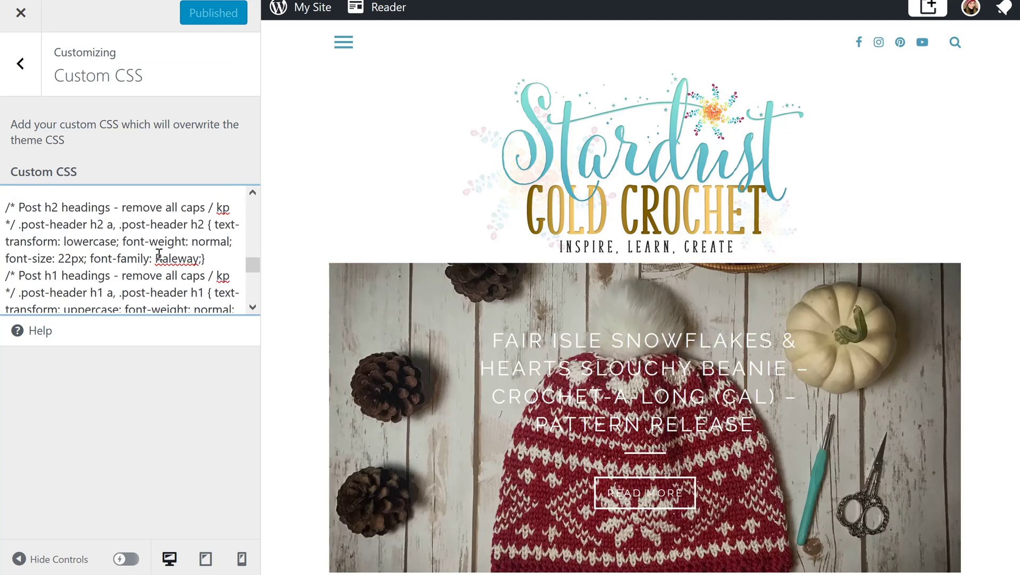
scroll(159, 254, down, 3)
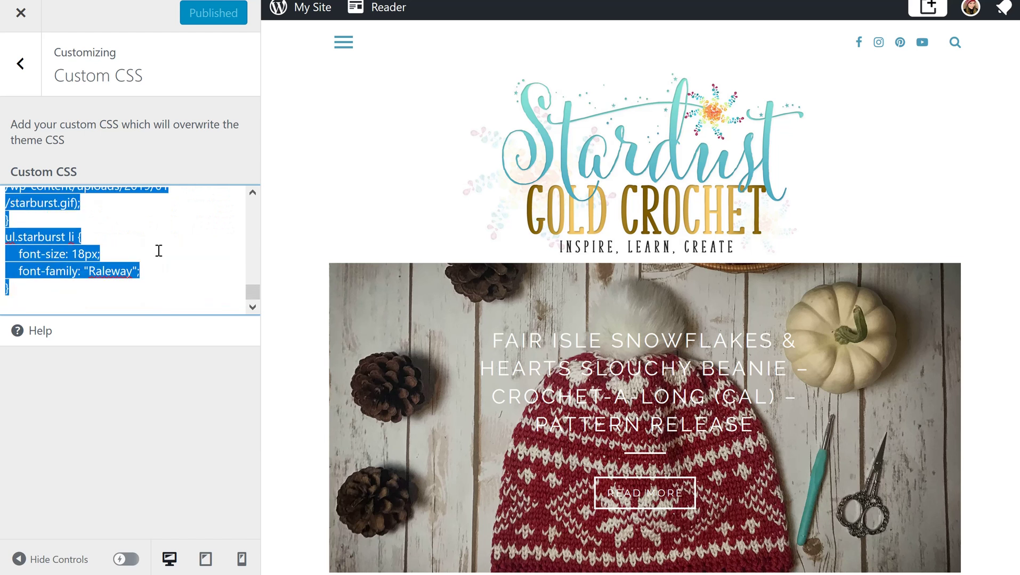
scroll(253, 195, up, 3)
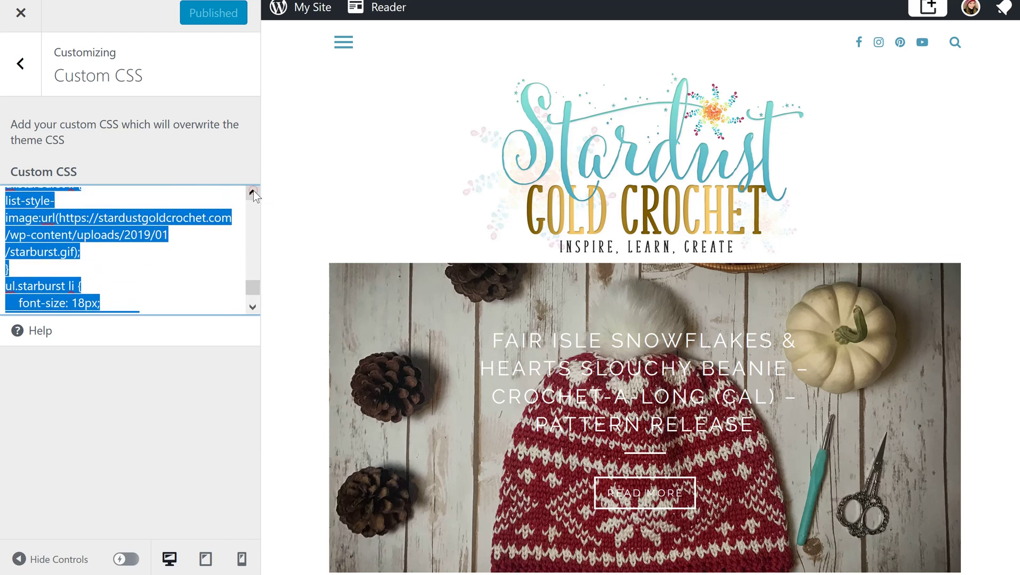
click(90, 234)
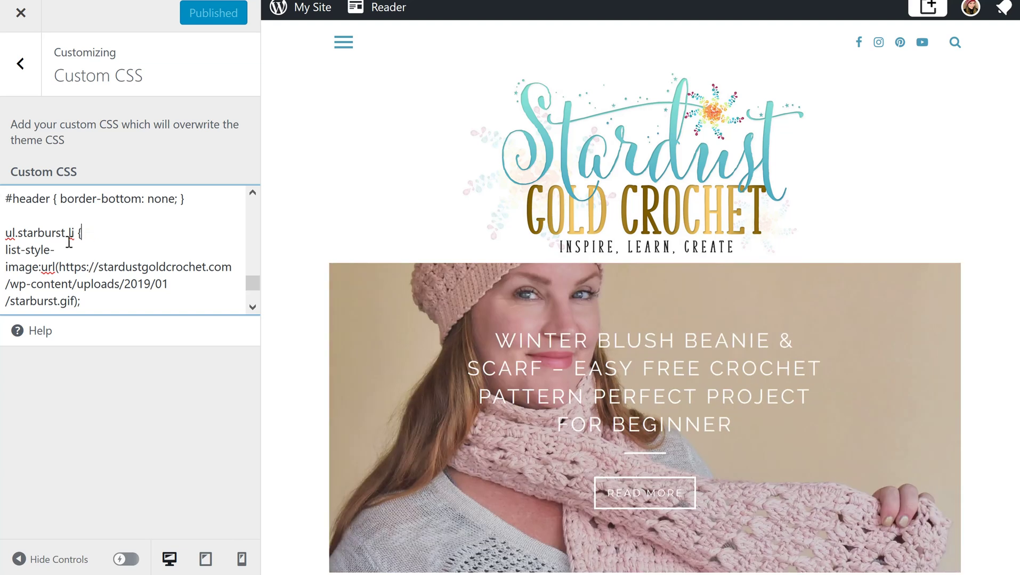
double_click(48, 233)
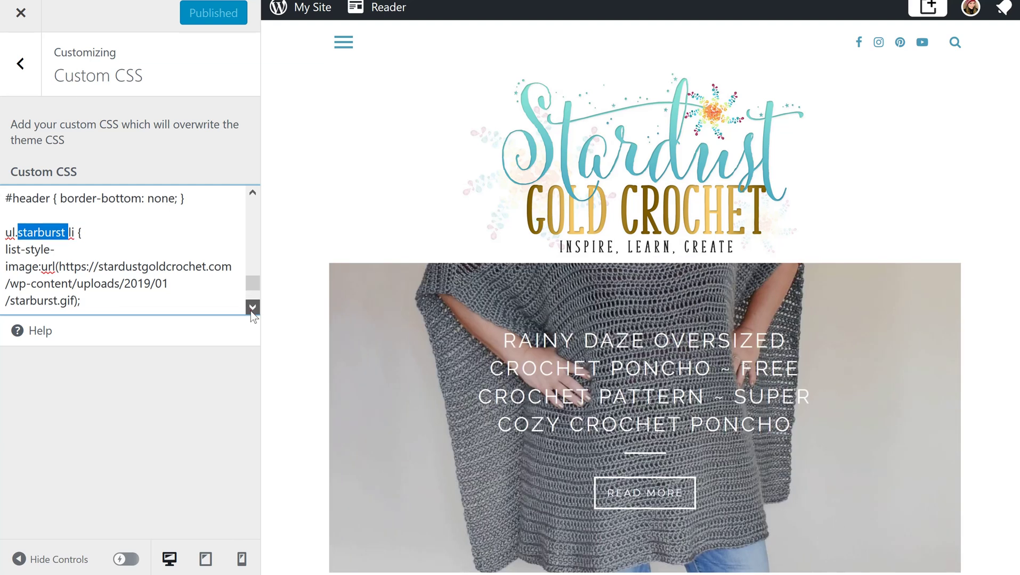
click(252, 309)
click(252, 309)
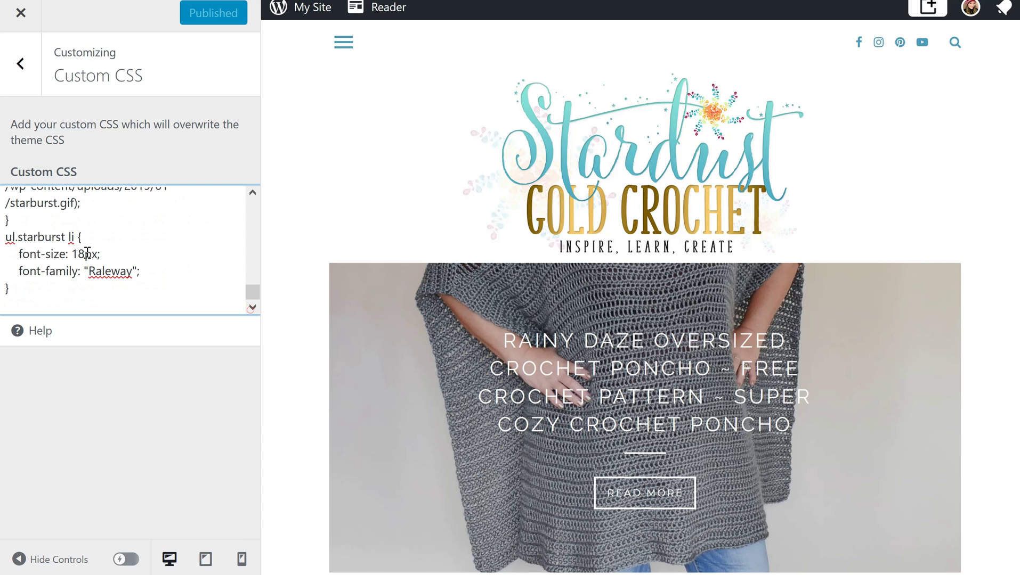
double_click(39, 237)
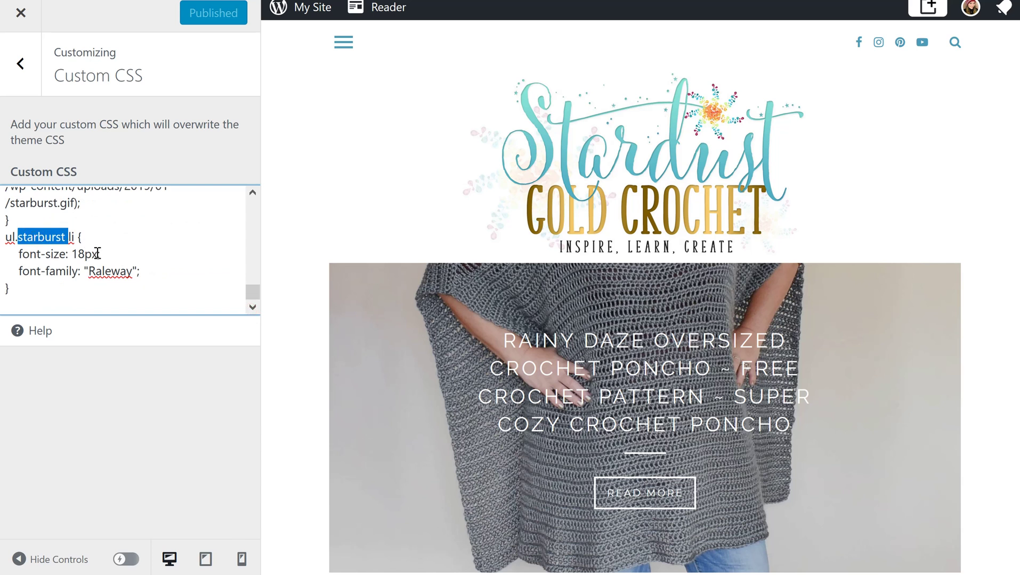
click(141, 271)
text(;)
drag(60, 285, 2, 234)
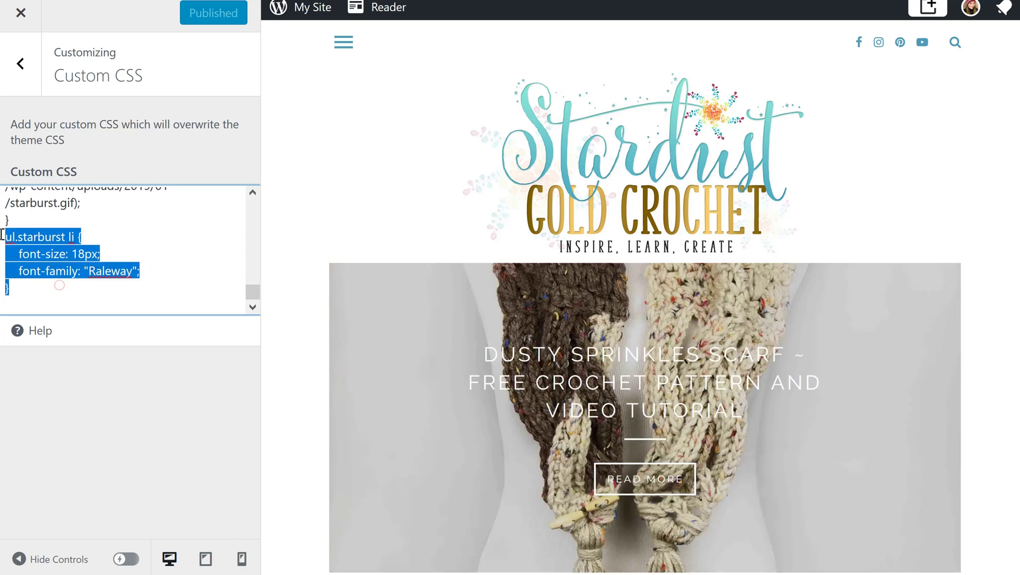
click(258, 193)
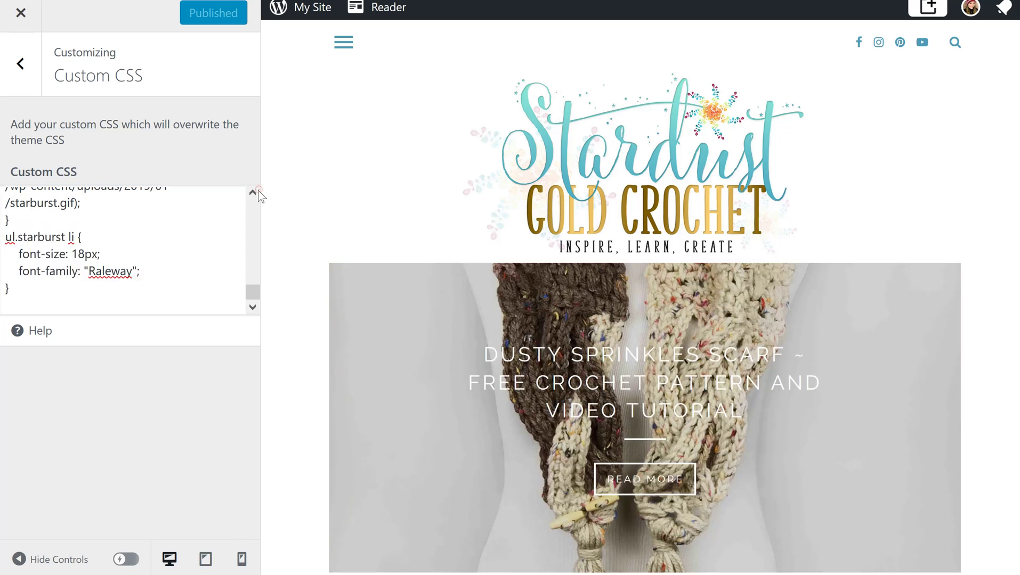
drag(46, 218, 5, 201)
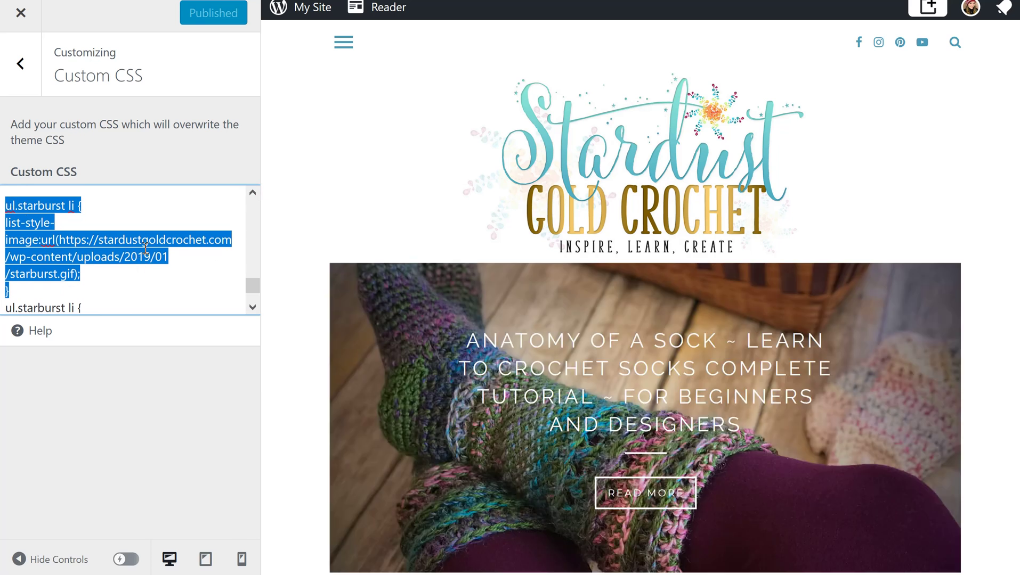
click(144, 248)
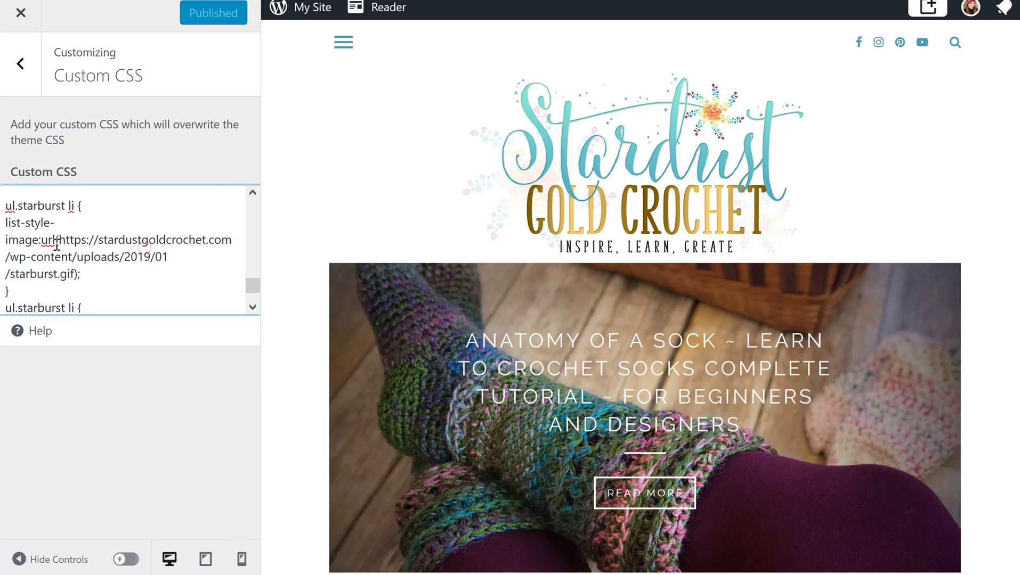
drag(60, 243, 74, 269)
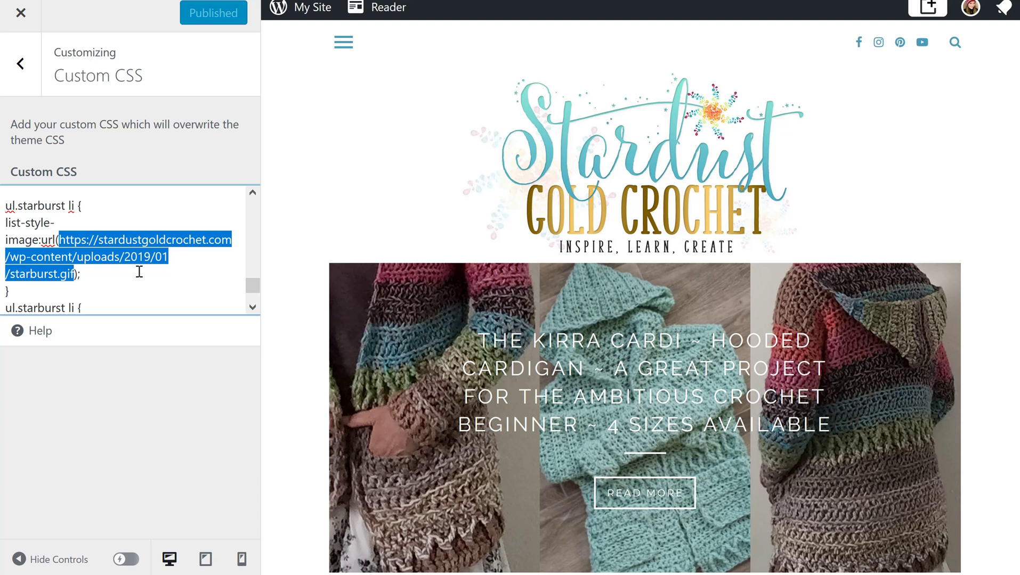
click(131, 260)
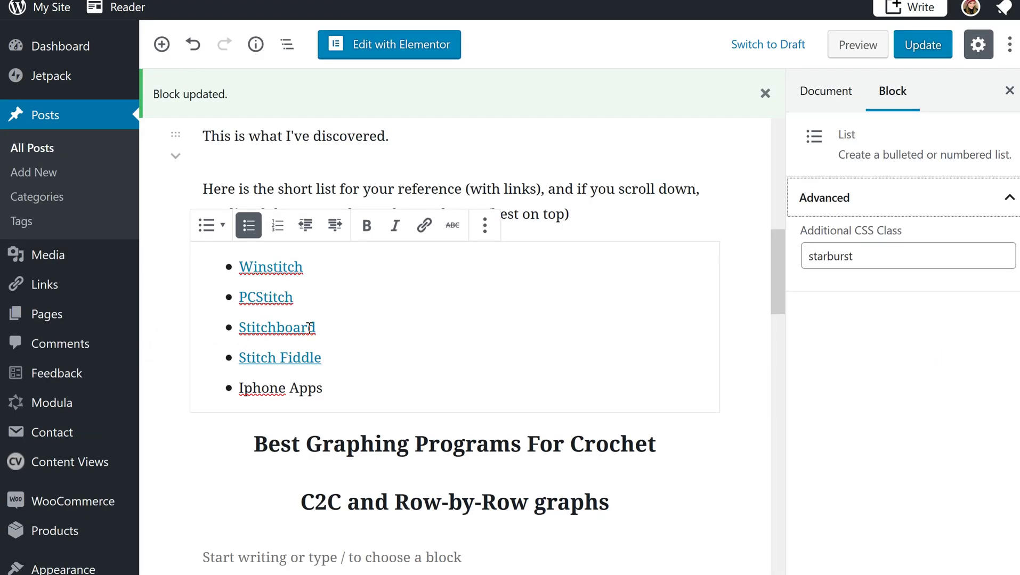
Check that the list block's Additional CSS Class is 'starburst' and highlight it
click(484, 303)
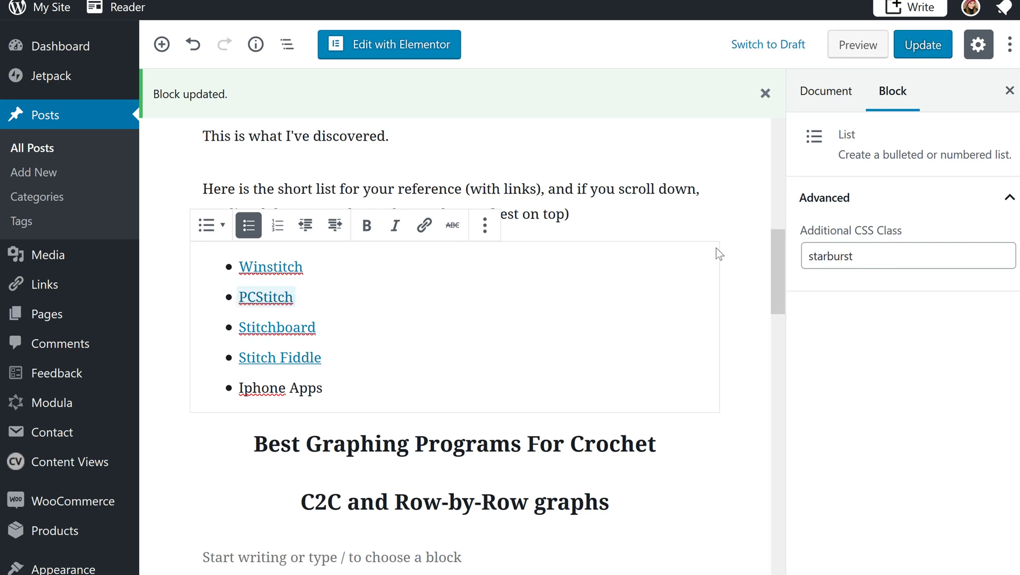
click(1004, 197)
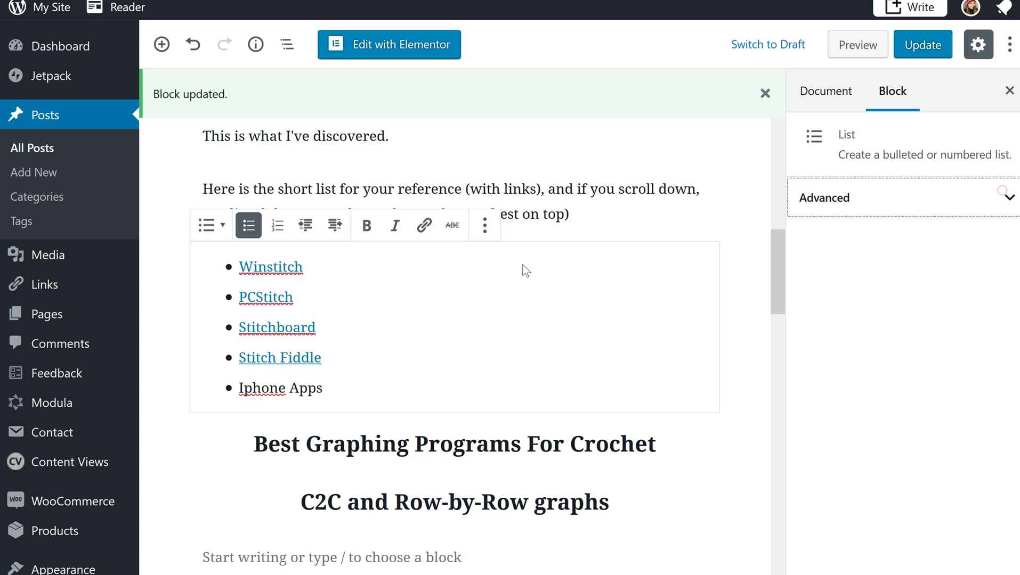
click(421, 310)
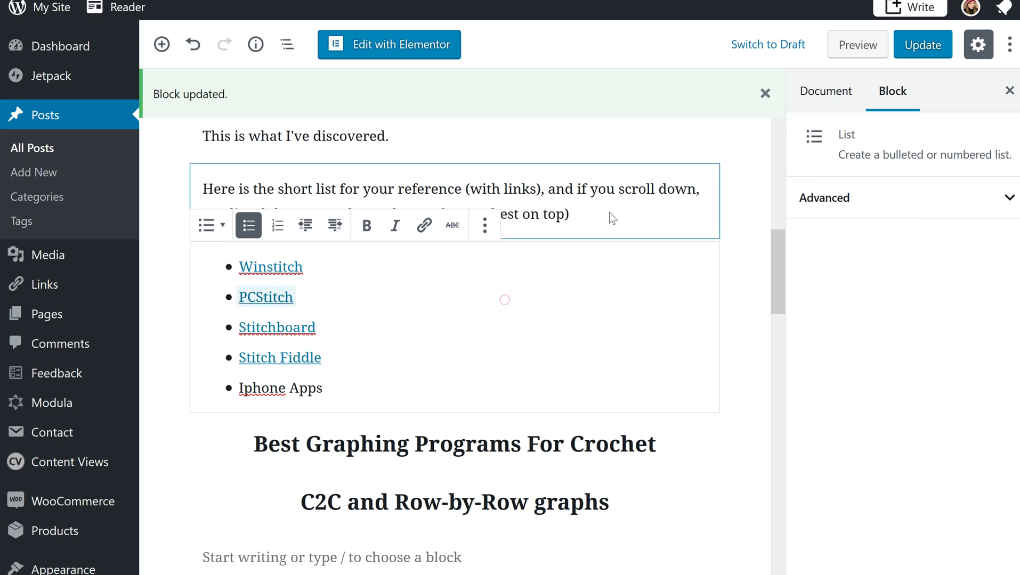
click(602, 278)
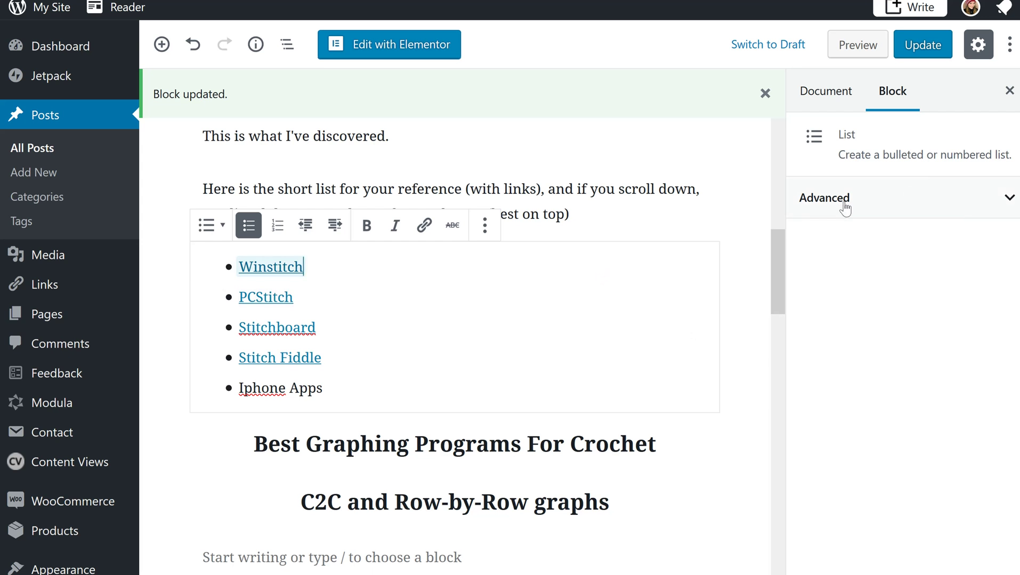
click(982, 200)
click(855, 257)
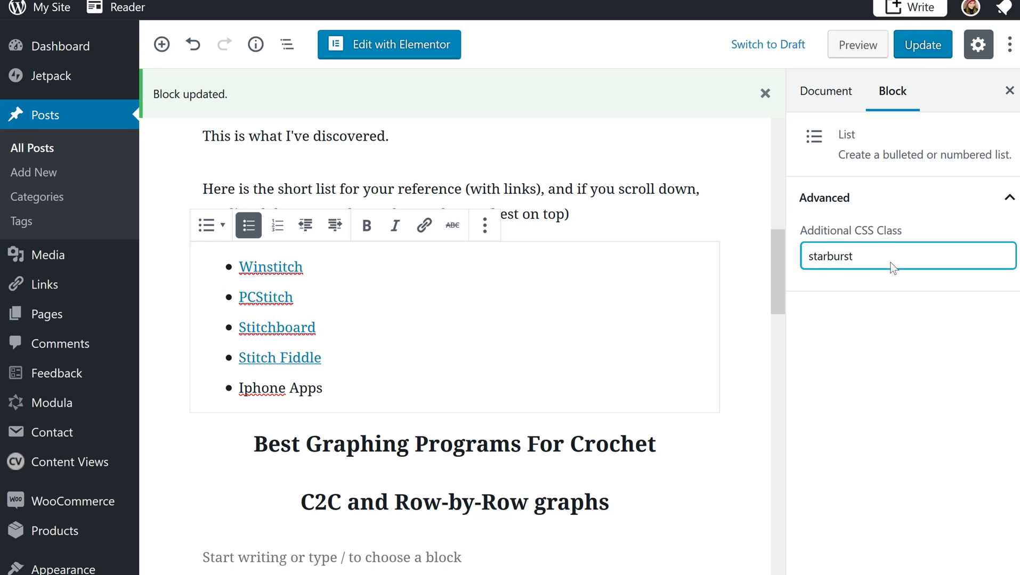
double_click(840, 256)
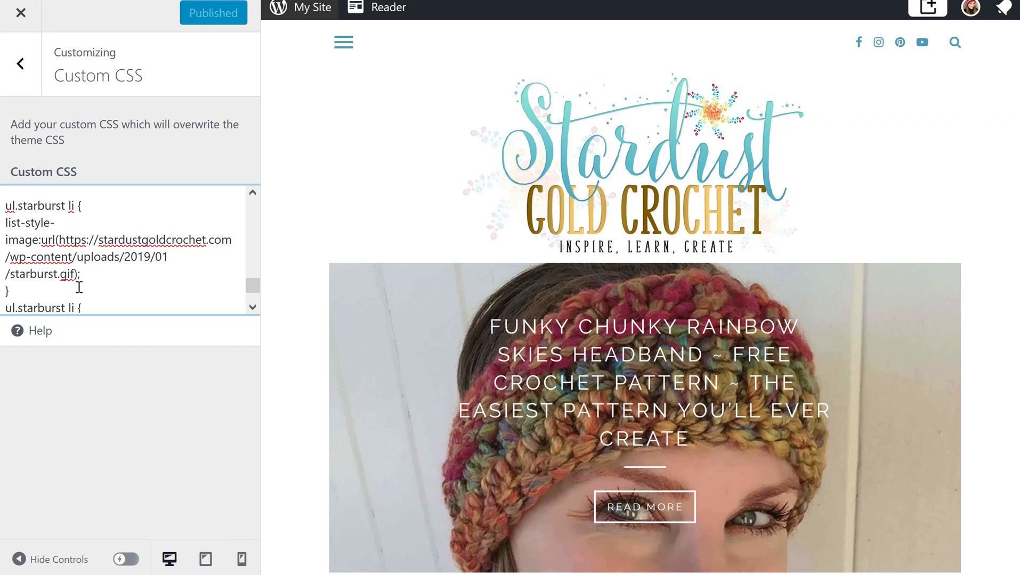
scroll(248, 309, down, 1)
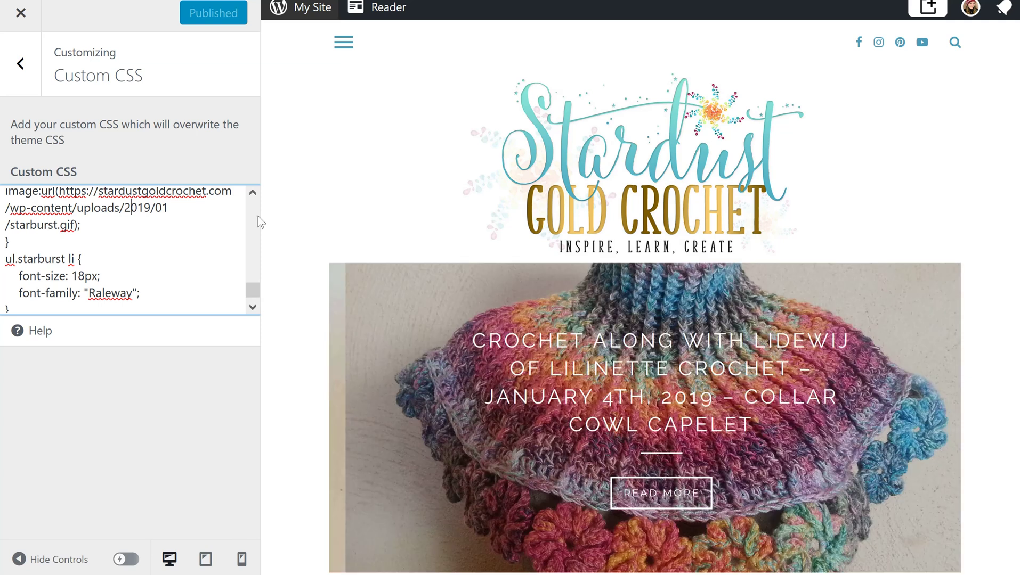
click(252, 193)
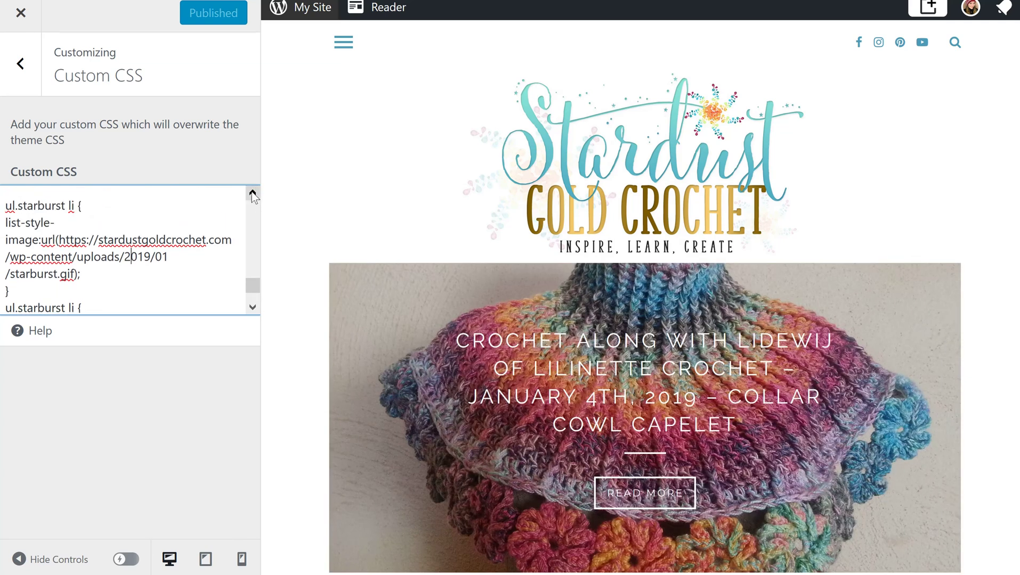
click(252, 192)
click(252, 193)
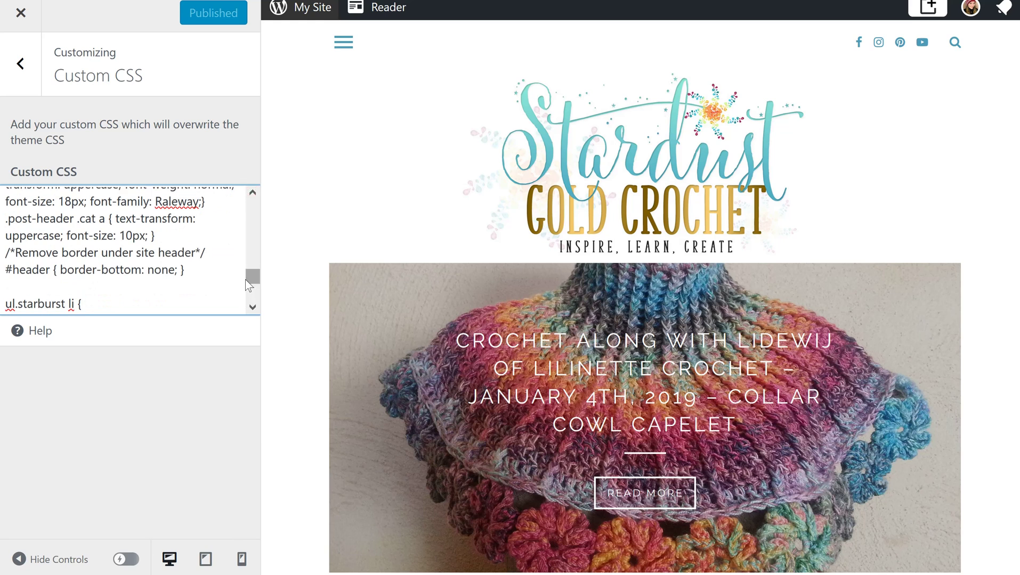
drag(248, 285, 250, 301)
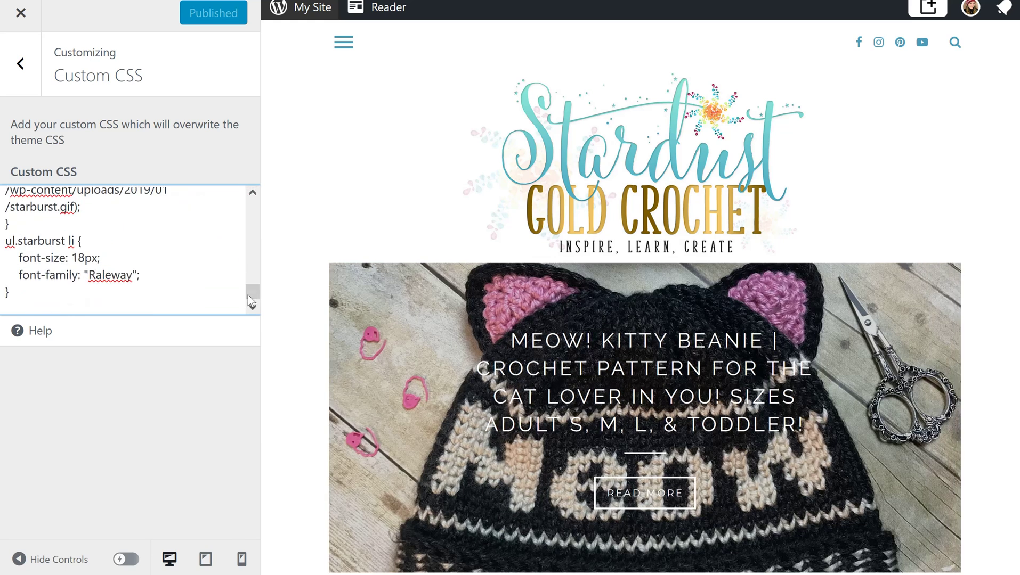